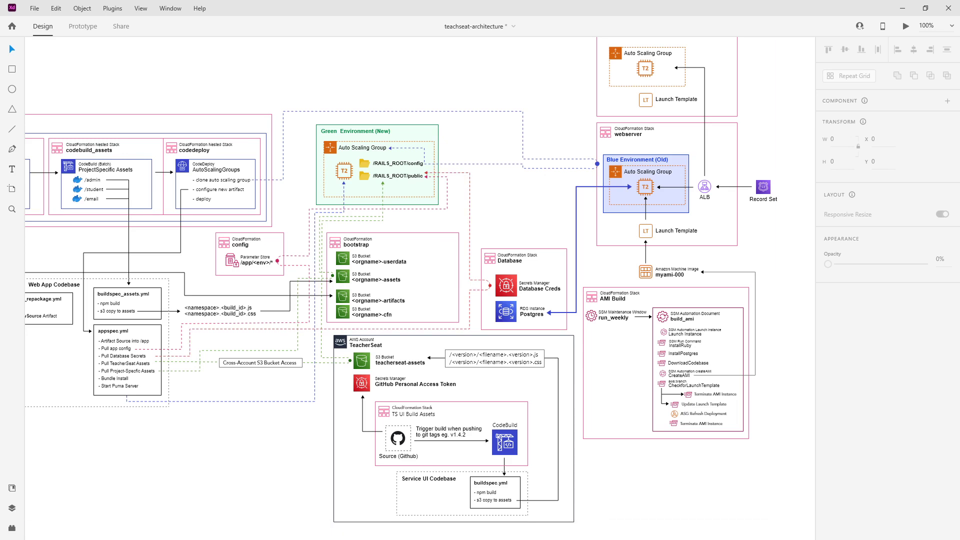
- Bring up the AWS Architecture Icons web page and highlight its mention of PNG and SVG formats
{"action": "key", "text": "alt+Tab"}
{"action": "scroll", "coordinate": [501, 250], "scroll_direction": "up", "scroll_amount": 5}
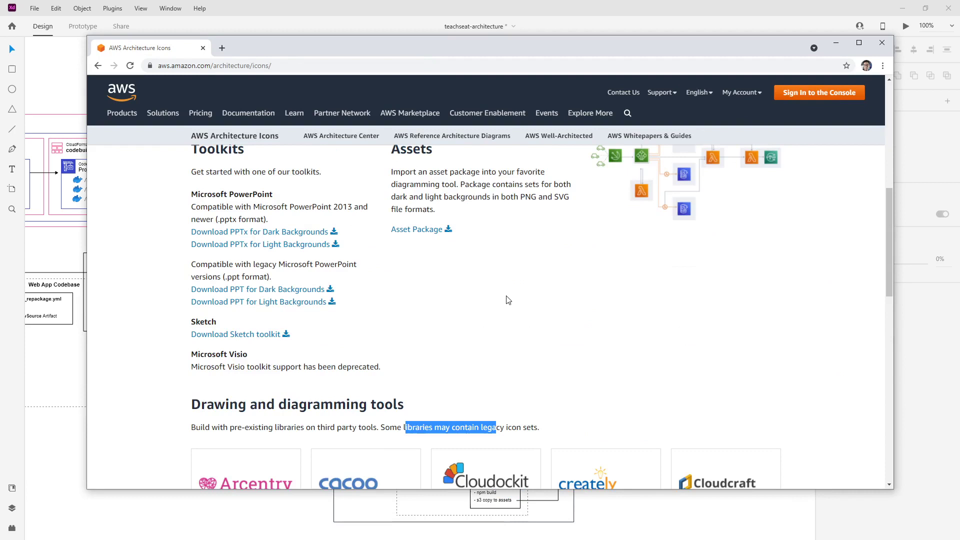
{"action": "scroll", "coordinate": [508, 300], "scroll_direction": "up", "scroll_amount": 8}
{"action": "left_click_drag", "start_coordinate": [364, 202], "coordinate": [629, 213]}
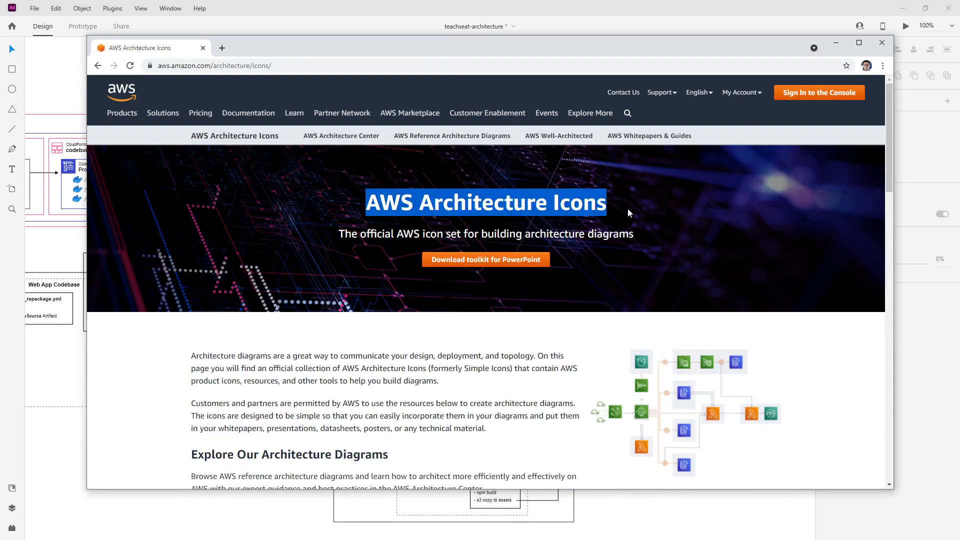
{"action": "scroll", "coordinate": [491, 384], "scroll_direction": "down", "scroll_amount": 1}
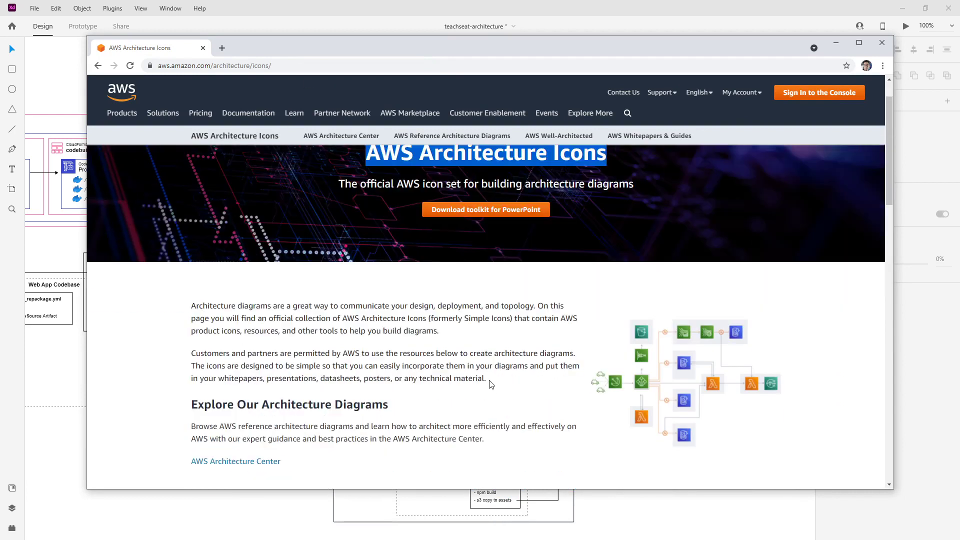
{"action": "scroll", "coordinate": [491, 384], "scroll_direction": "down", "scroll_amount": 5}
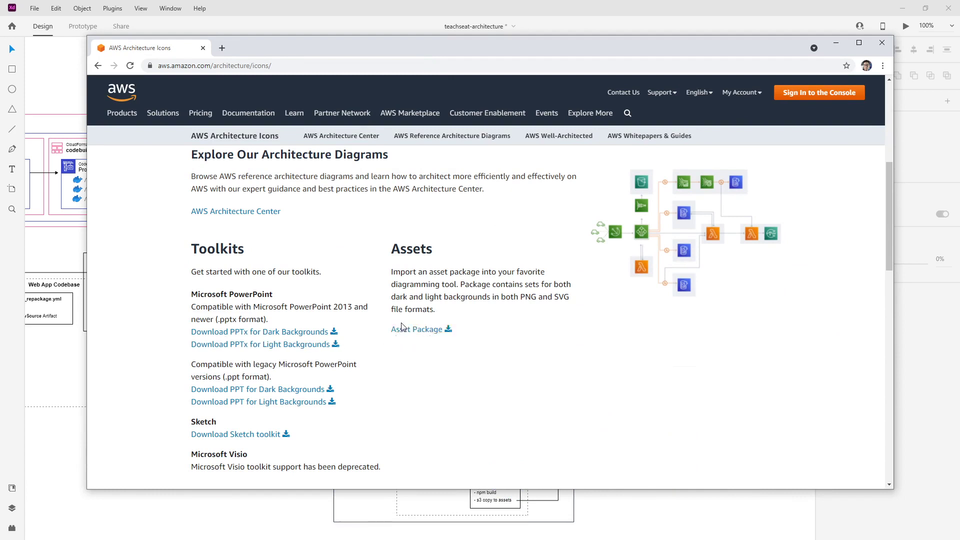
{"action": "left_click_drag", "start_coordinate": [521, 298], "coordinate": [563, 312]}
{"action": "left_click", "coordinate": [563, 311]}
- Open the Lucidchart tile's site in a new tab, scroll through it, then close it
{"action": "scroll", "coordinate": [559, 361], "scroll_direction": "down", "scroll_amount": 3}
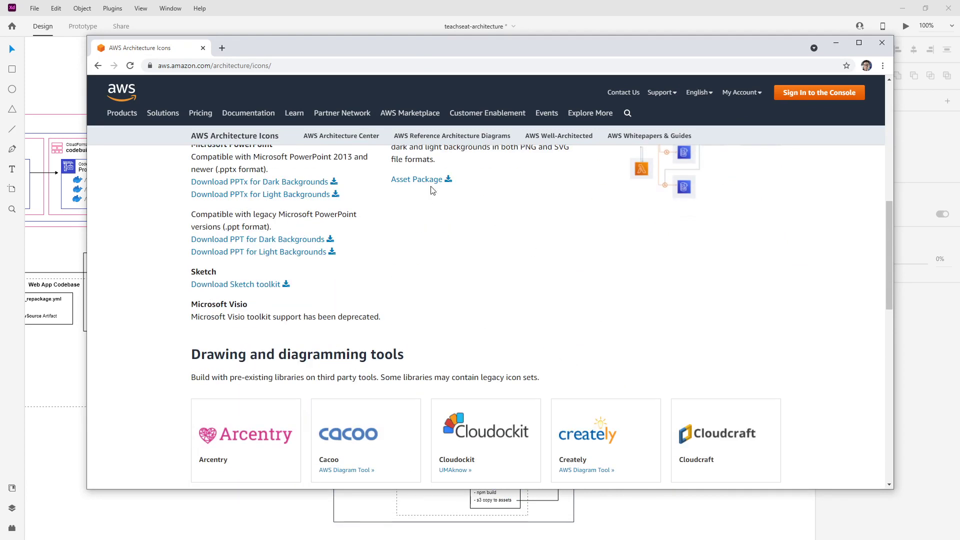
{"action": "scroll", "coordinate": [437, 257], "scroll_direction": "up", "scroll_amount": 4}
{"action": "scroll", "coordinate": [455, 347], "scroll_direction": "down", "scroll_amount": 2}
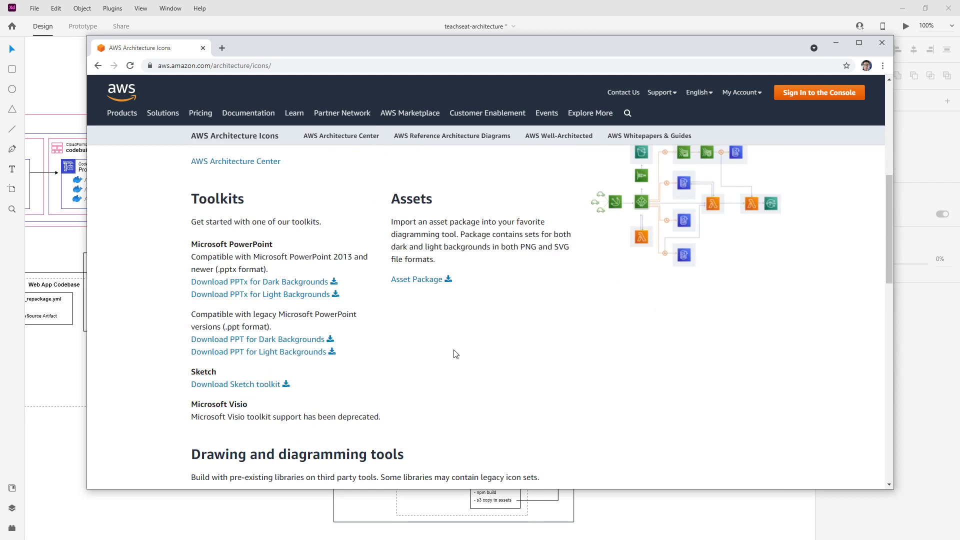
{"action": "scroll", "coordinate": [433, 305], "scroll_direction": "down", "scroll_amount": 7}
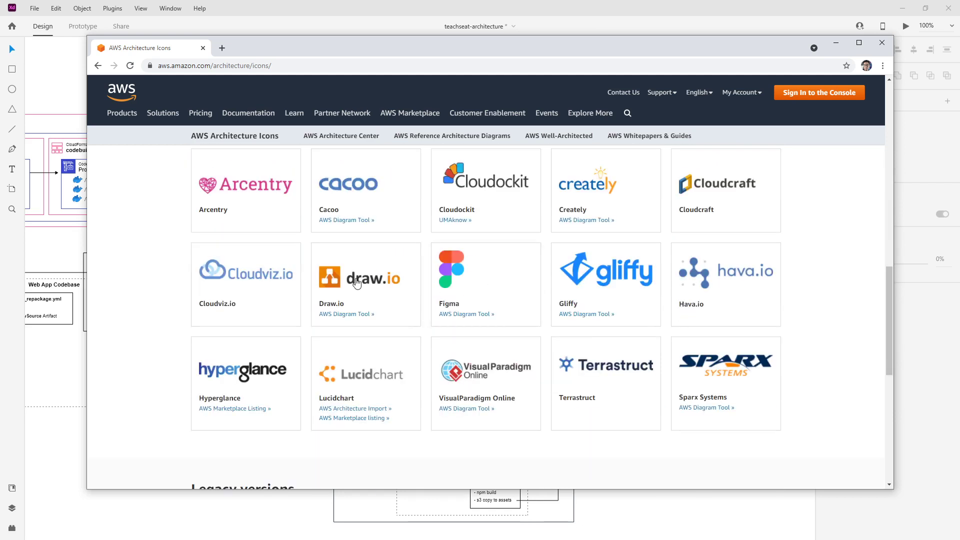
{"action": "right_click", "coordinate": [375, 382]}
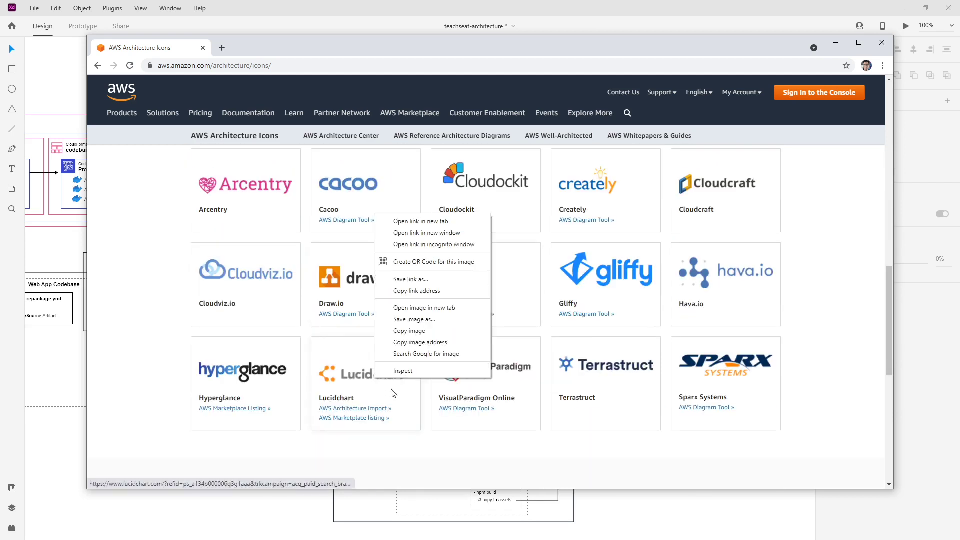
{"action": "left_click", "coordinate": [428, 225]}
{"action": "left_click", "coordinate": [291, 49]}
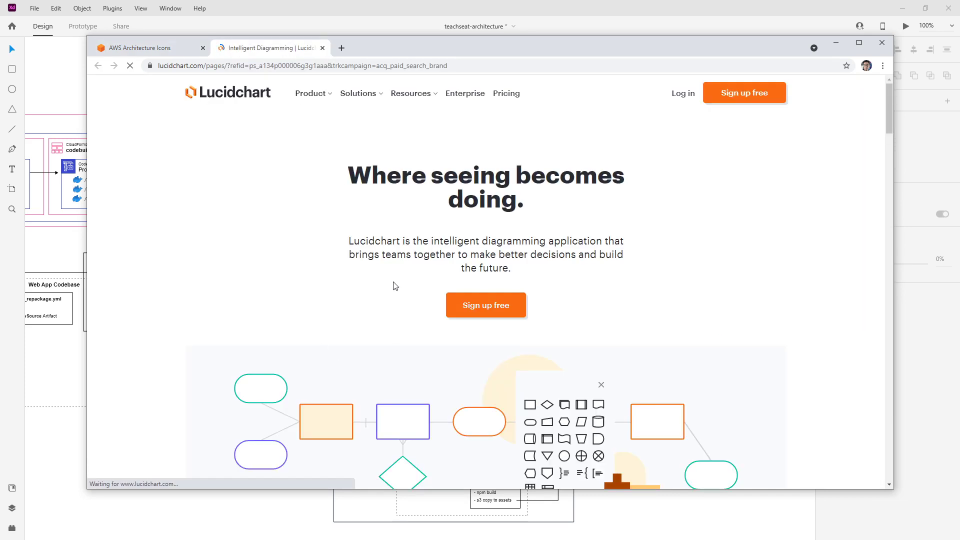
{"action": "scroll", "coordinate": [368, 334], "scroll_direction": "down", "scroll_amount": 2}
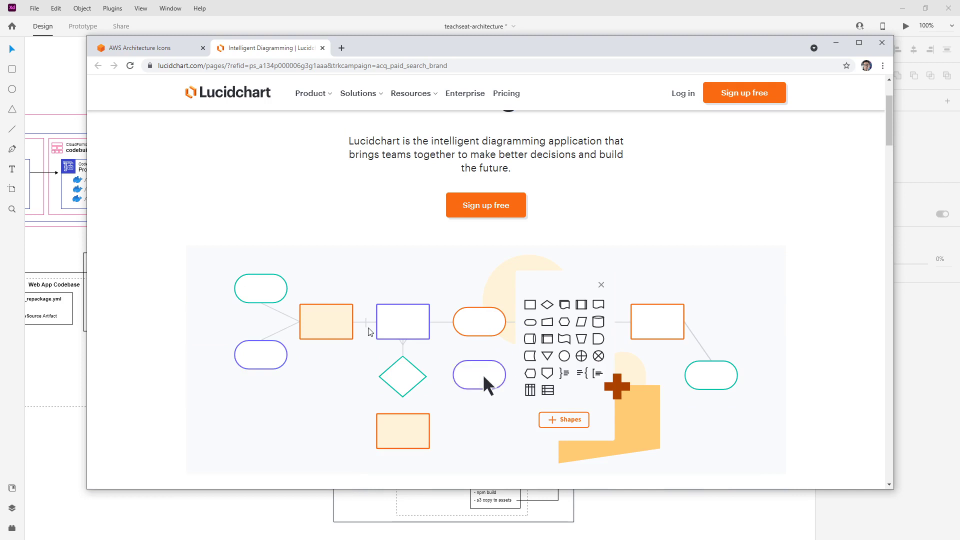
{"action": "scroll", "coordinate": [369, 332], "scroll_direction": "down", "scroll_amount": 2}
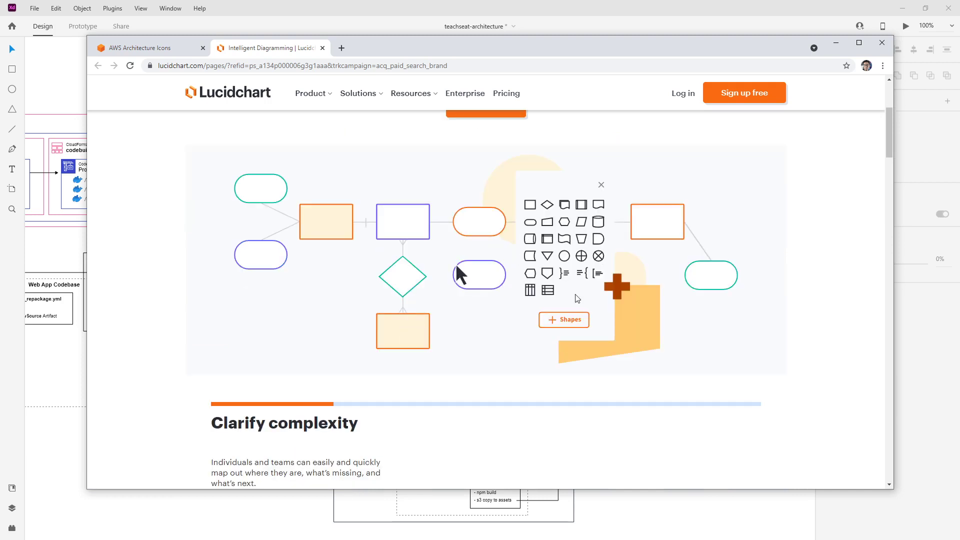
{"action": "left_click", "coordinate": [323, 48]}
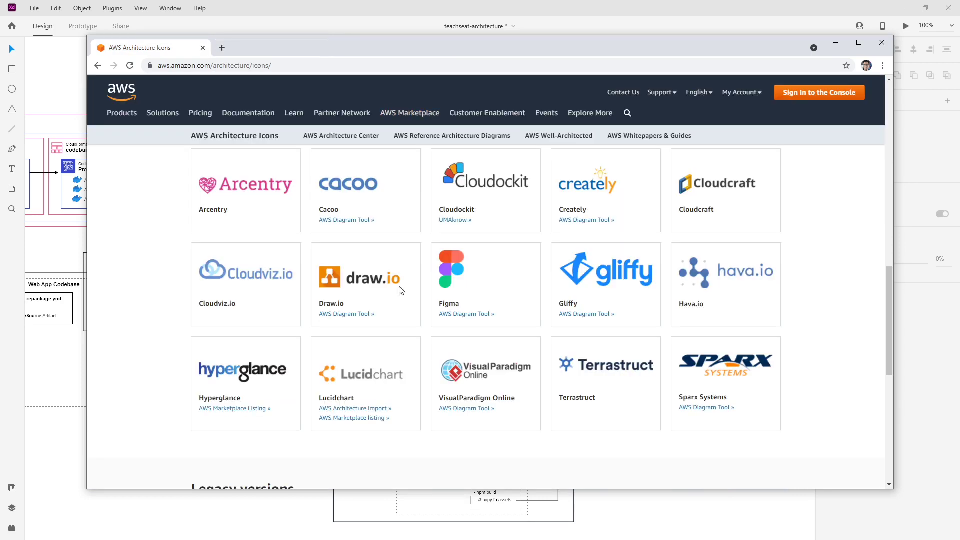
- Move the browser aside, shift the icons deck right, and view slides 2–5 through Introduction
{"action": "left_click_drag", "start_coordinate": [404, 58], "coordinate": [959, 30]}
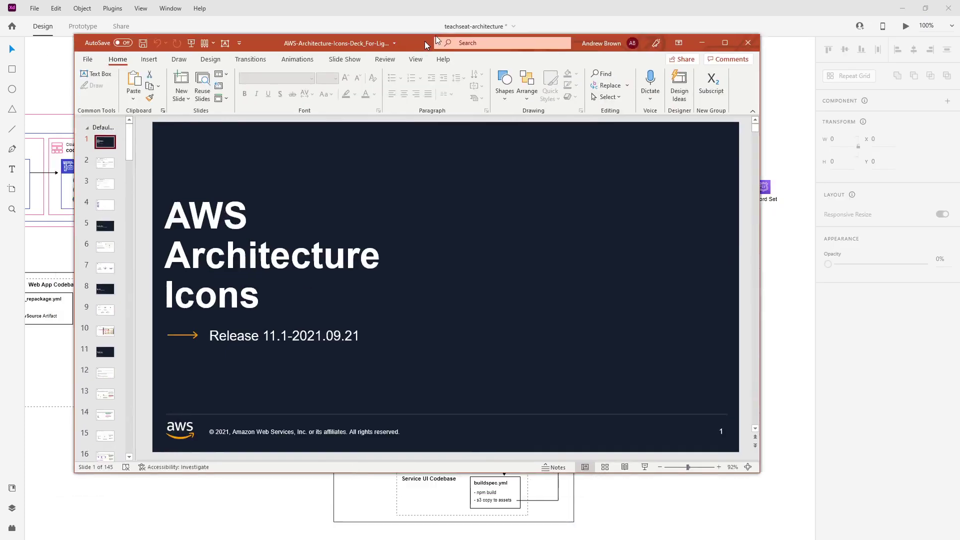
{"action": "left_click_drag", "start_coordinate": [424, 41], "coordinate": [495, 43]}
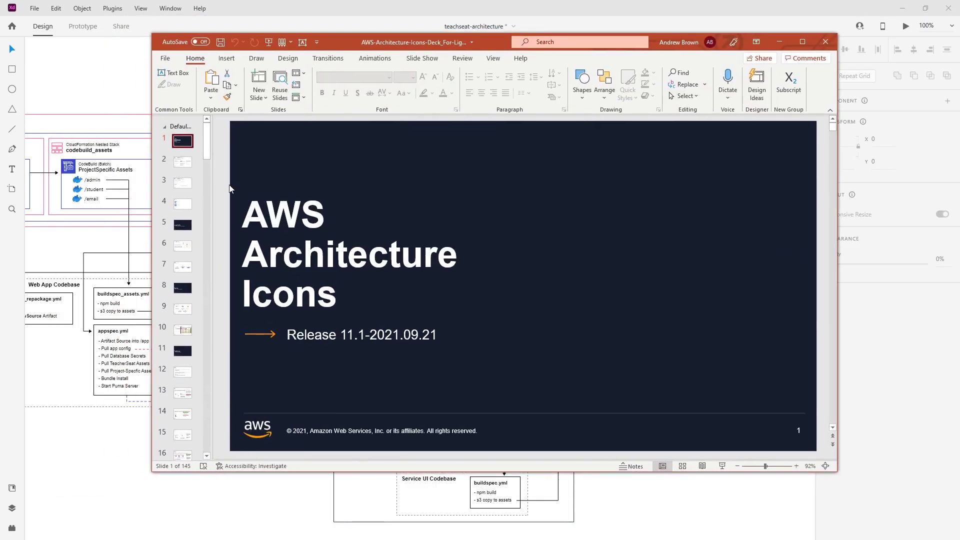
{"action": "left_click", "coordinate": [189, 164]}
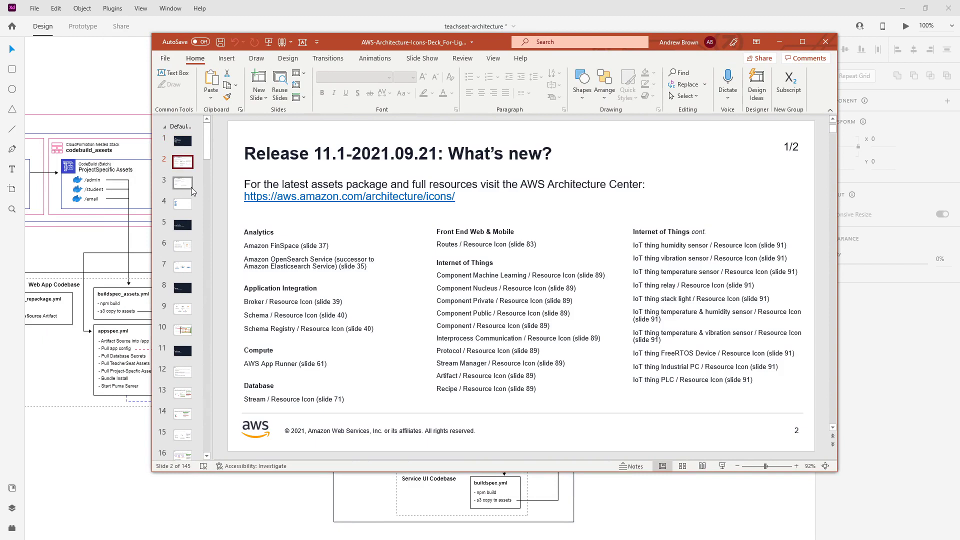
{"action": "left_click", "coordinate": [191, 186]}
{"action": "left_click", "coordinate": [188, 208]}
{"action": "left_click", "coordinate": [186, 225]}
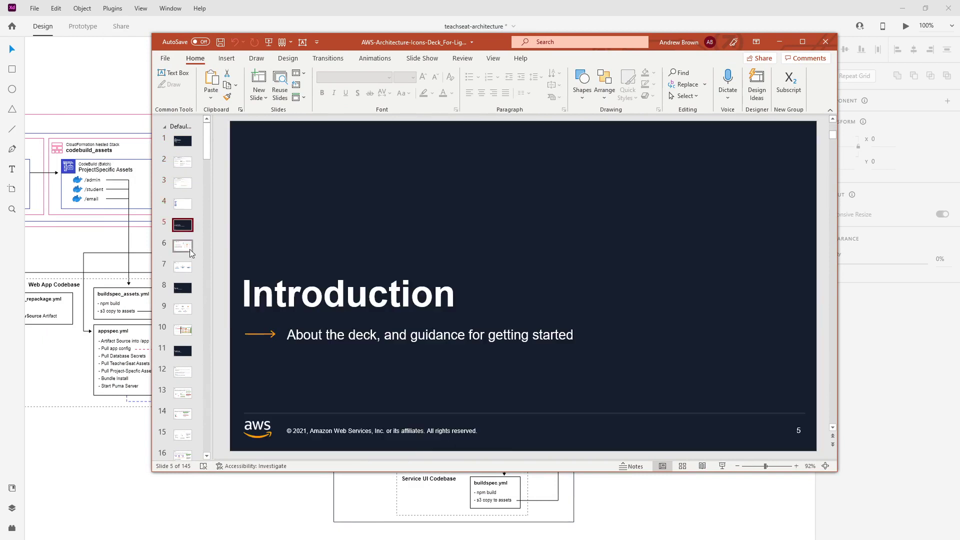
- Page from Guidelines past System elements, examples and Elements to slide 22, General Resources
{"action": "key", "text": "Down"}
{"action": "key", "text": "Down"}
{"action": "key", "text": "Down"}
{"action": "key", "text": "Down"}
{"action": "key", "text": "Down"}
{"action": "key", "text": "Down"}
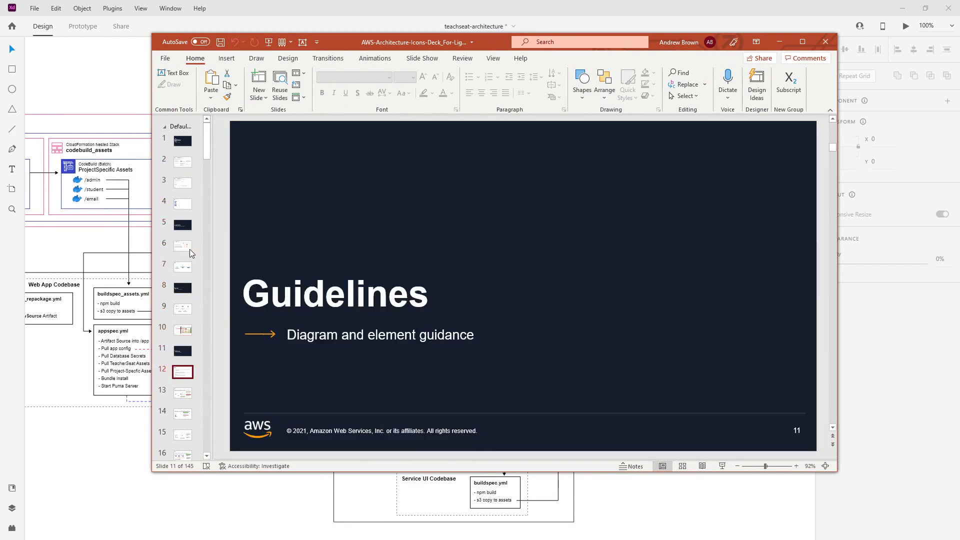
{"action": "key", "text": "Down"}
{"action": "key", "text": "Up"}
{"action": "key", "text": "Up"}
{"action": "key", "text": "Up"}
{"action": "key", "text": "Up"}
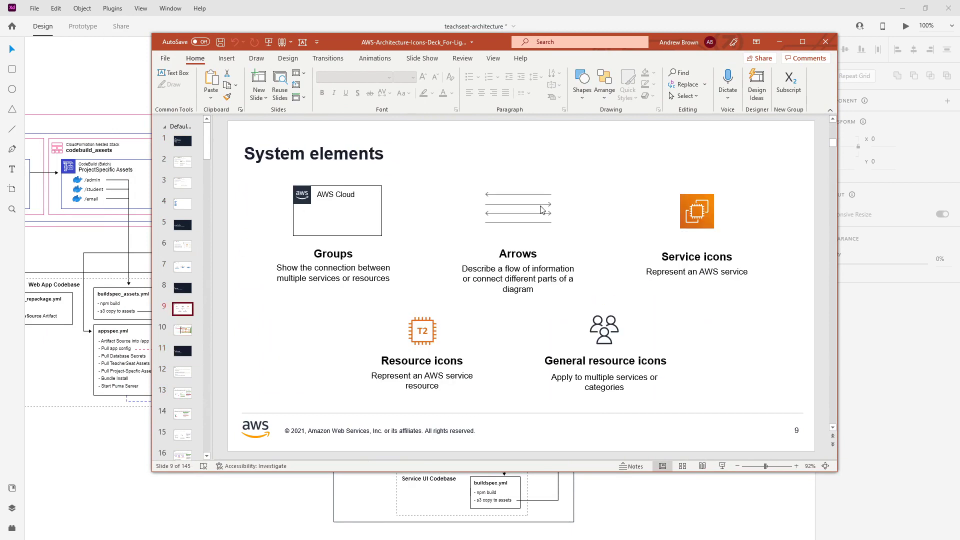
{"action": "key", "text": "Down"}
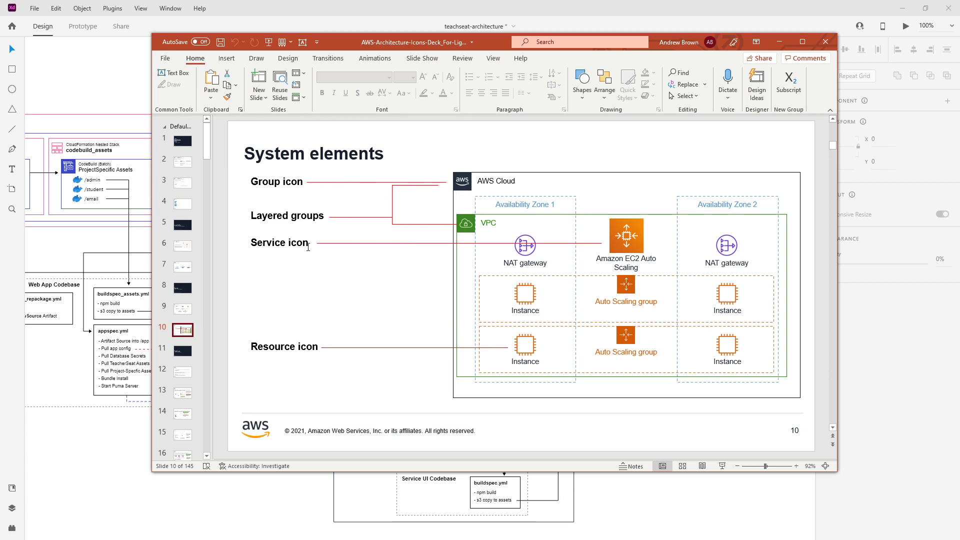
{"action": "key", "text": "Down"}
{"action": "key", "text": "Down"}
{"action": "key", "text": "Down"}
{"action": "key", "text": "Down"}
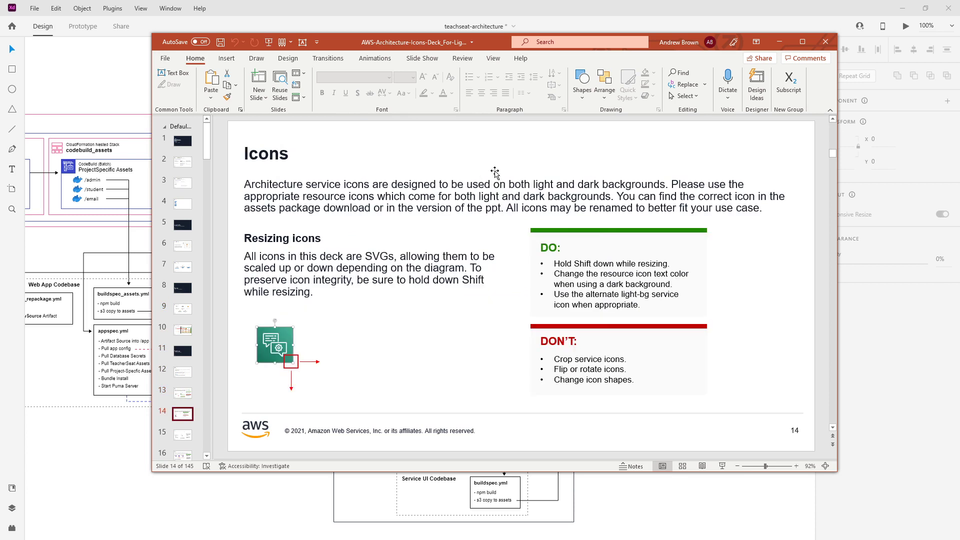
{"action": "key", "text": "Down"}
{"action": "key", "text": "Down"}
{"action": "key", "text": "Down"}
{"action": "key", "text": "Down"}
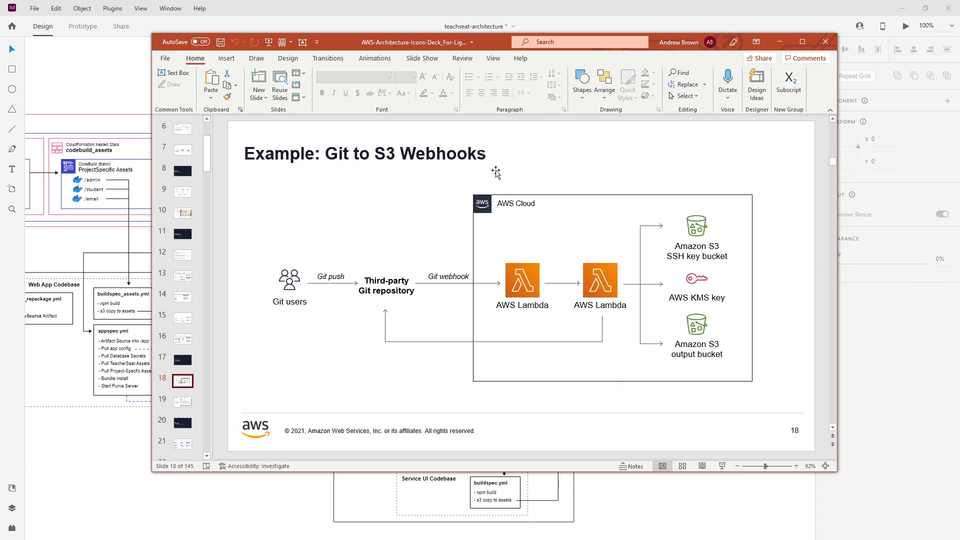
{"action": "key", "text": "Down"}
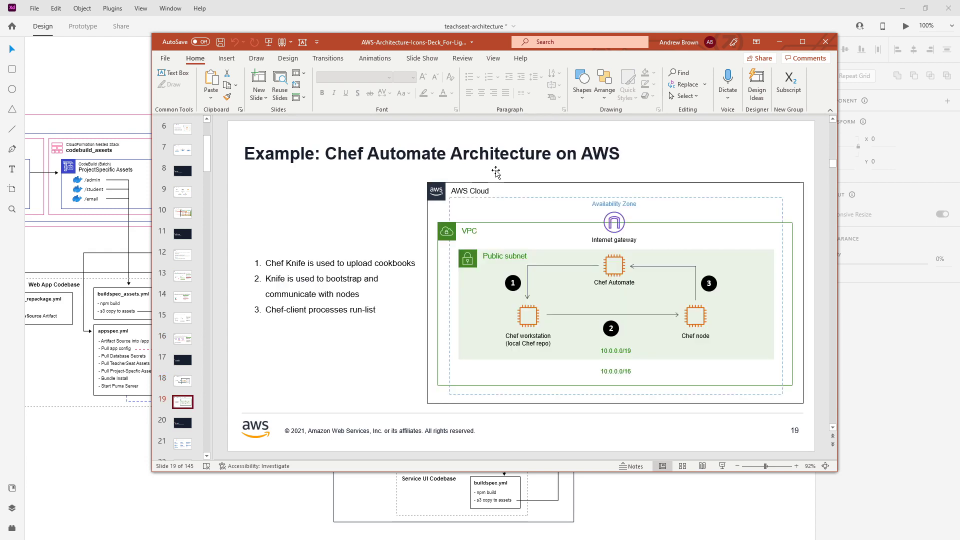
{"action": "key", "text": "Down"}
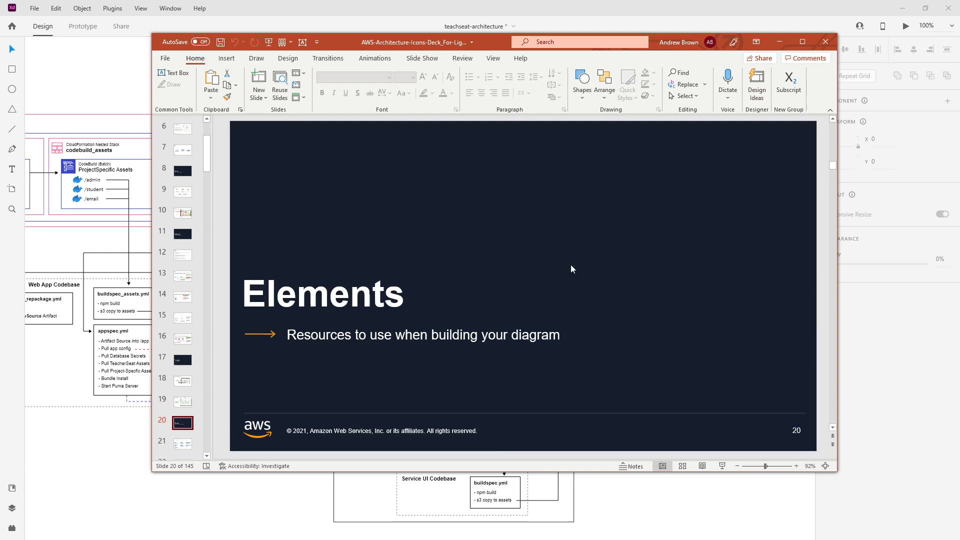
{"action": "key", "text": "Down"}
{"action": "key", "text": "Down"}
{"action": "key", "text": "Down"}
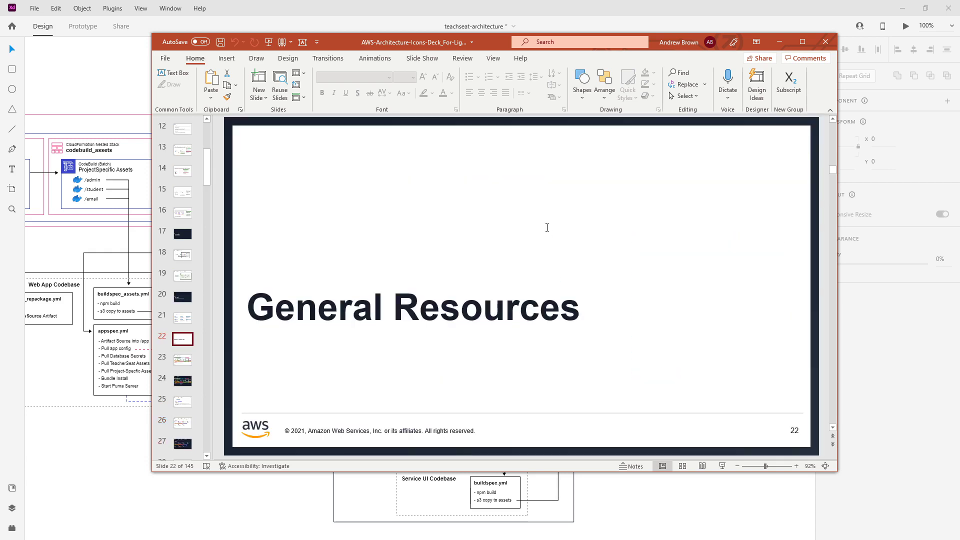
- Compare the light and dark background group and arrow slides, ending on light-background arrows
{"action": "key", "text": "Down"}
{"action": "key", "text": "Up"}
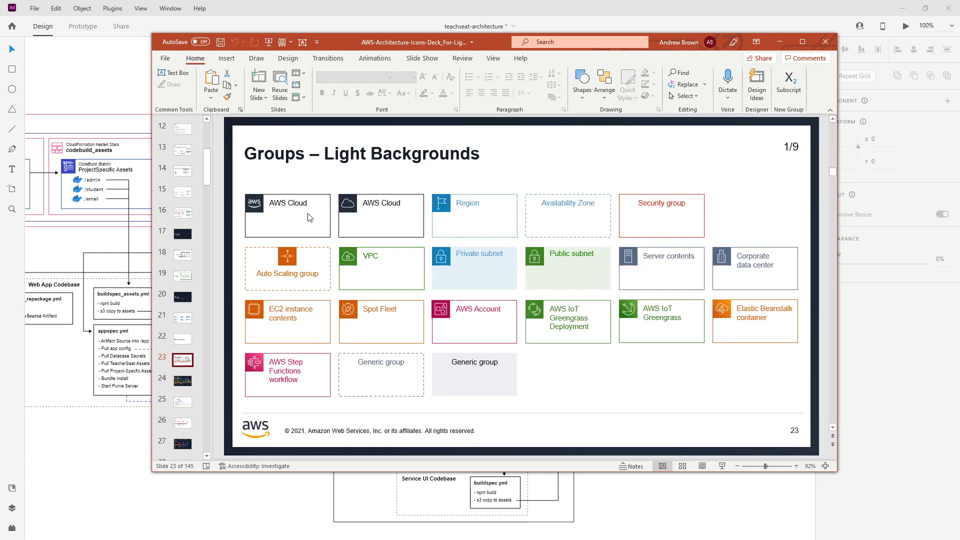
{"action": "key", "text": "Down"}
{"action": "key", "text": "Down"}
{"action": "key", "text": "Down"}
{"action": "key", "text": "Down"}
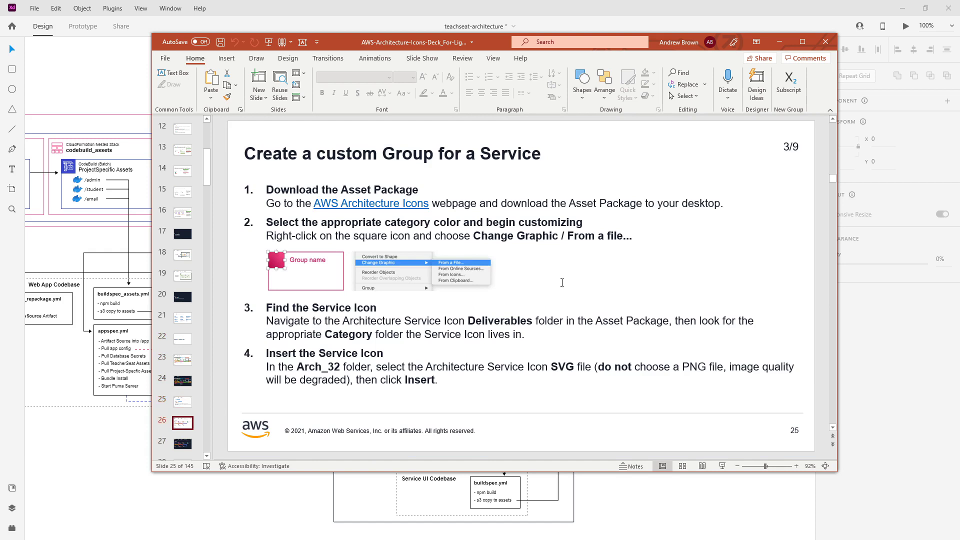
{"action": "key", "text": "Down"}
{"action": "key", "text": "Down"}
{"action": "key", "text": "Up"}
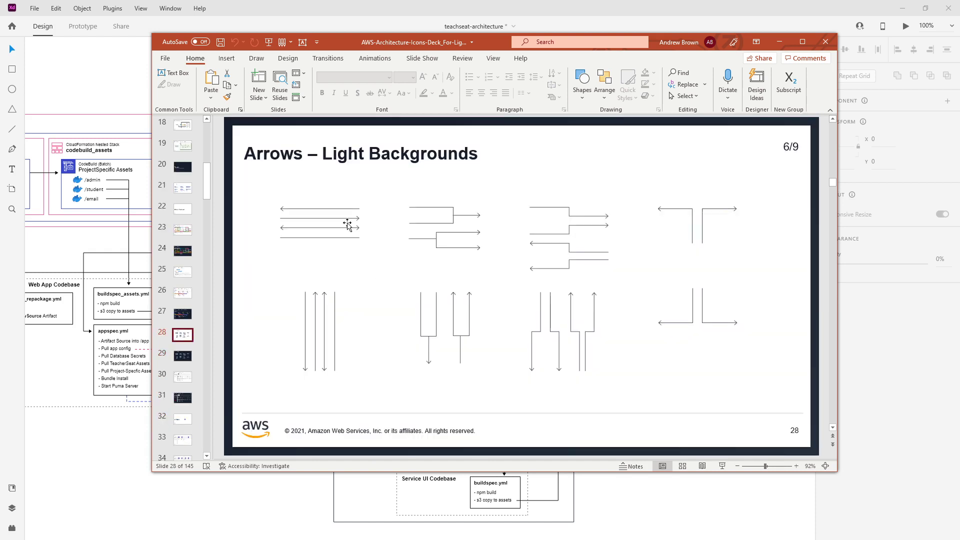
{"action": "key", "text": "Down"}
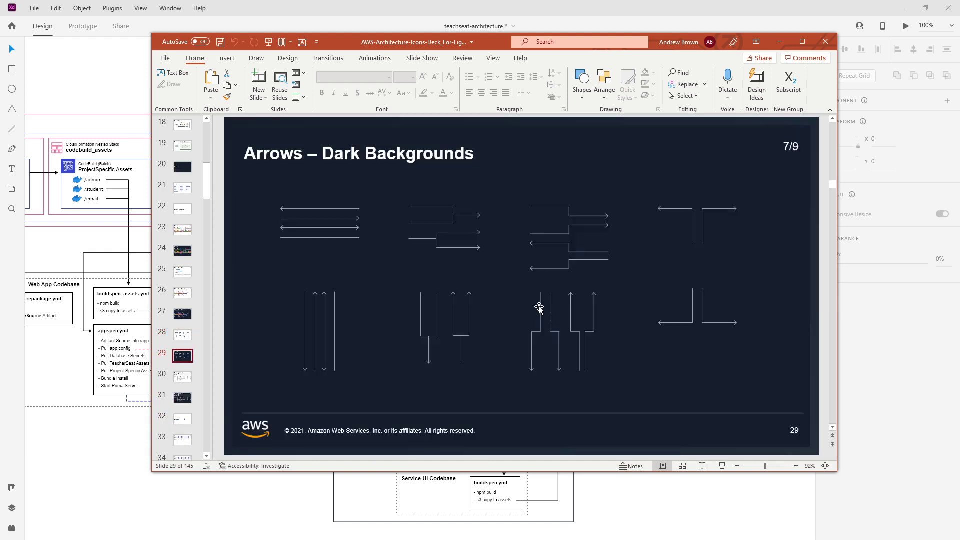
{"action": "key", "text": "Up"}
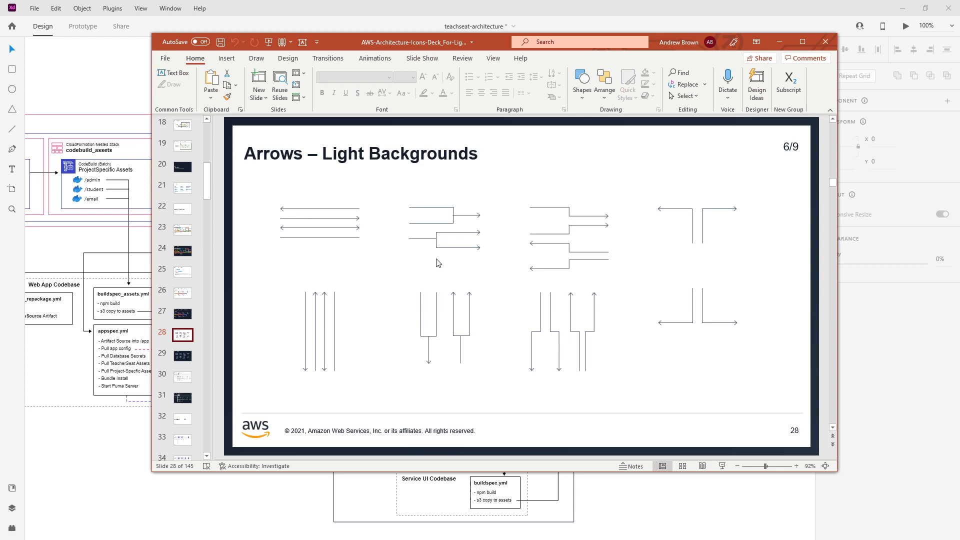
- Scroll through the general icon slides to slide 37, the final Analytics slide
{"action": "scroll", "coordinate": [438, 262], "scroll_direction": "down", "scroll_amount": 1}
{"action": "scroll", "coordinate": [438, 263], "scroll_direction": "down", "scroll_amount": 1}
{"action": "scroll", "coordinate": [439, 262], "scroll_direction": "down", "scroll_amount": 3}
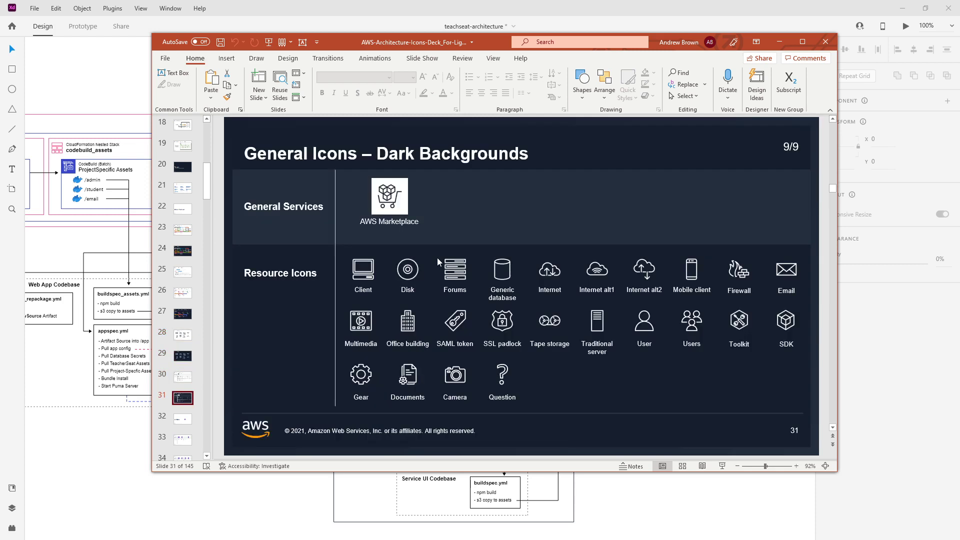
{"action": "scroll", "coordinate": [438, 262], "scroll_direction": "down", "scroll_amount": 4}
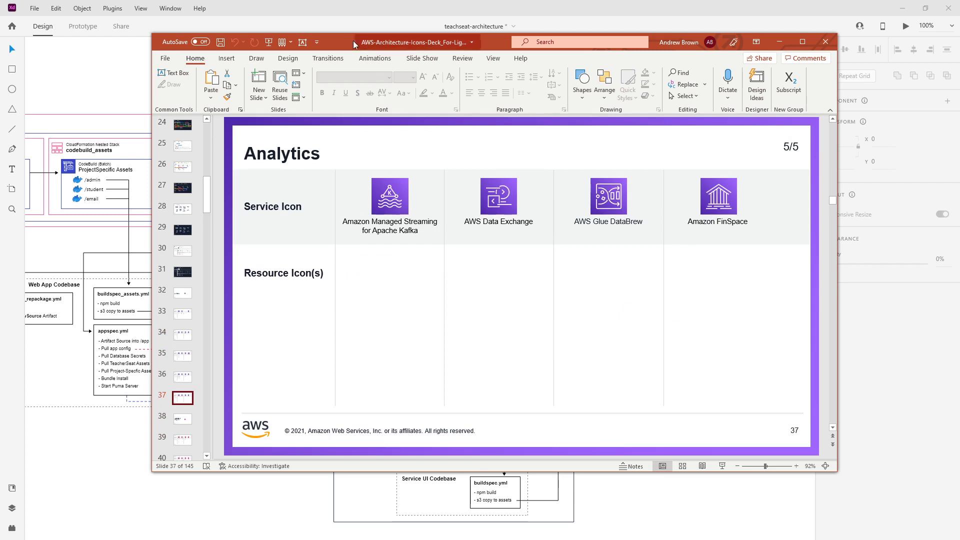
- Drag the PowerPoint icon deck off to the top-right to reveal the XD diagram
{"action": "left_click_drag", "start_coordinate": [353, 40], "coordinate": [959, 0]}
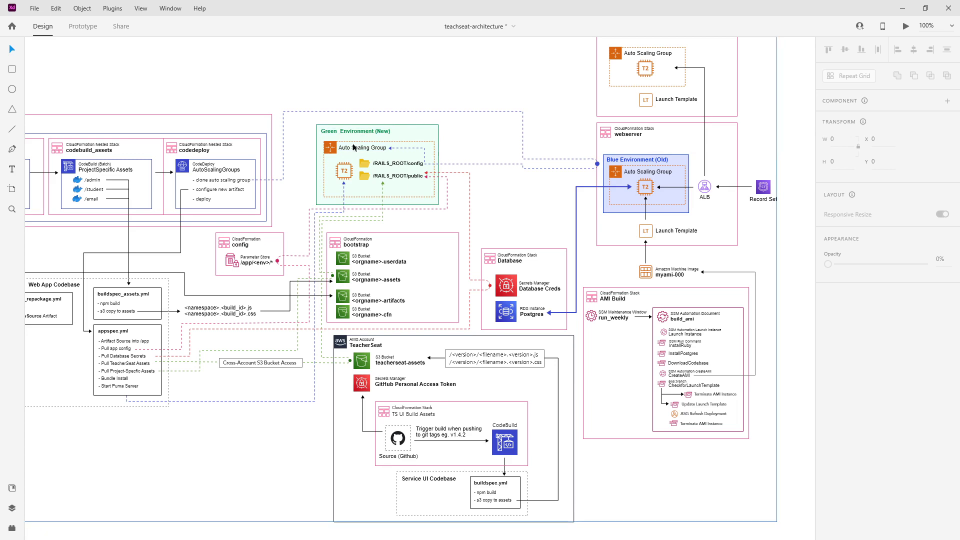
- Zoom to 200% and pan to the TeacherSeat area with the config and bootstrap stacks
{"action": "key", "text": "ctrl+equal"}
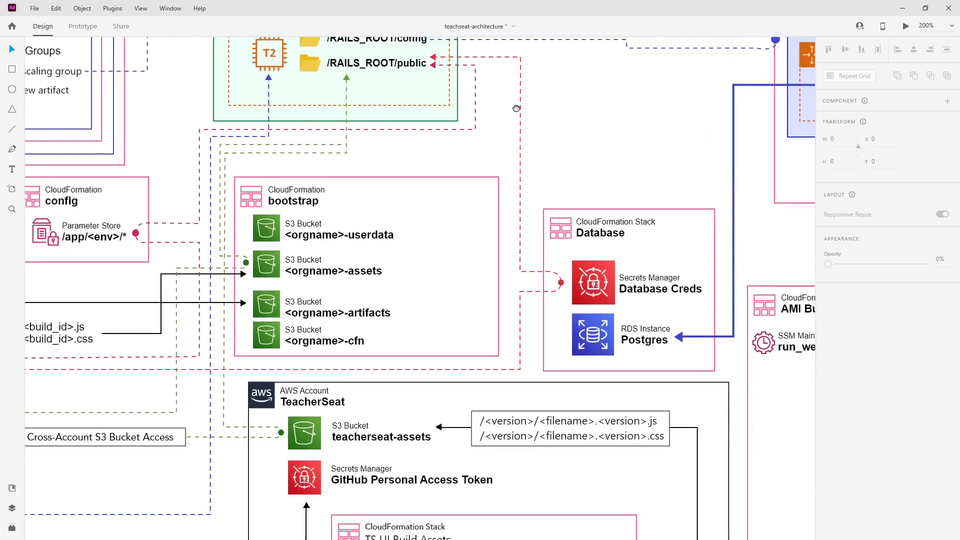
{"action": "scroll", "coordinate": [400, 68], "scroll_direction": "up", "scroll_amount": 4}
{"action": "scroll", "coordinate": [400, 68], "scroll_direction": "left", "scroll_amount": 3}
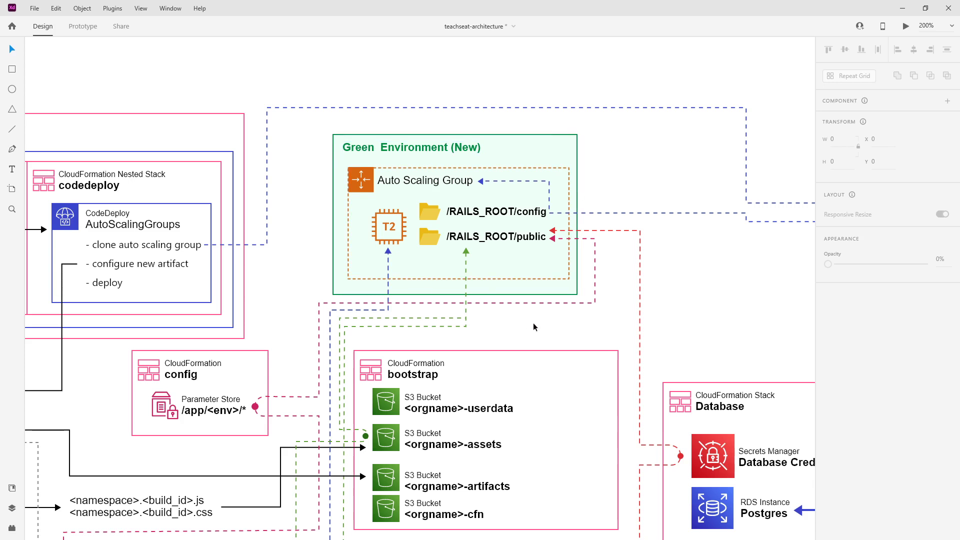
{"action": "left_click_drag", "start_coordinate": [315, 277], "coordinate": [403, 154]}
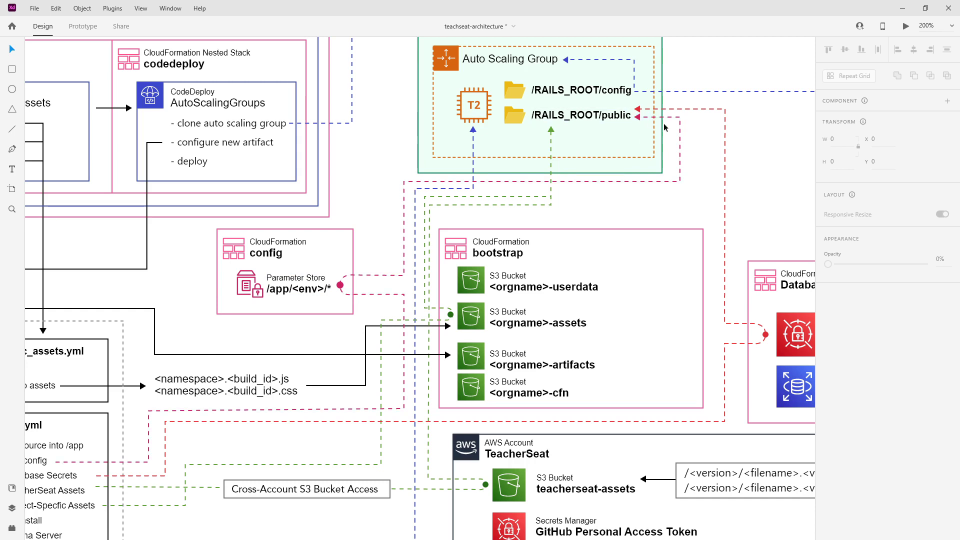
- Pan past the Database, codedeploy and bootstrap stacks to the Web App Codebase buildspec files
{"action": "left_click_drag", "start_coordinate": [683, 223], "coordinate": [530, 199]}
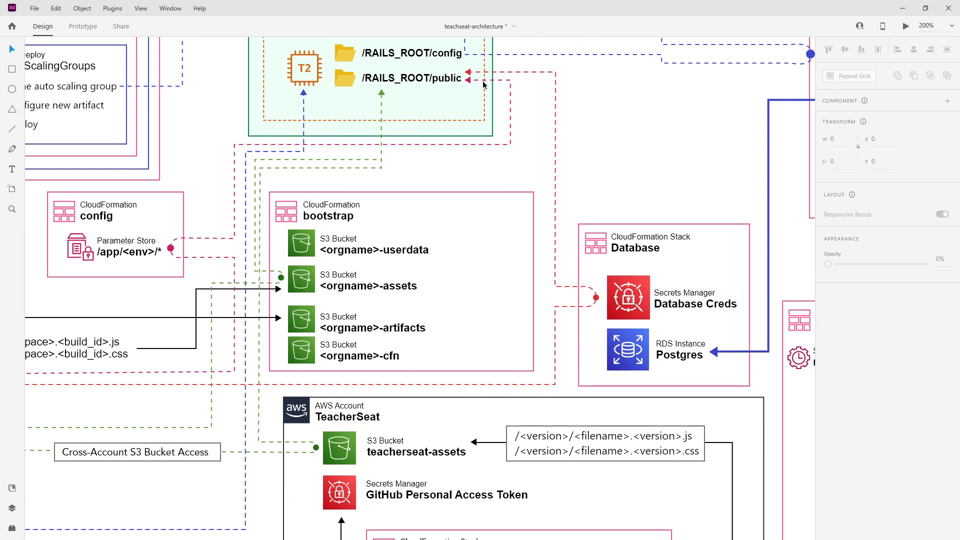
{"action": "left_click_drag", "start_coordinate": [603, 239], "coordinate": [687, 286]}
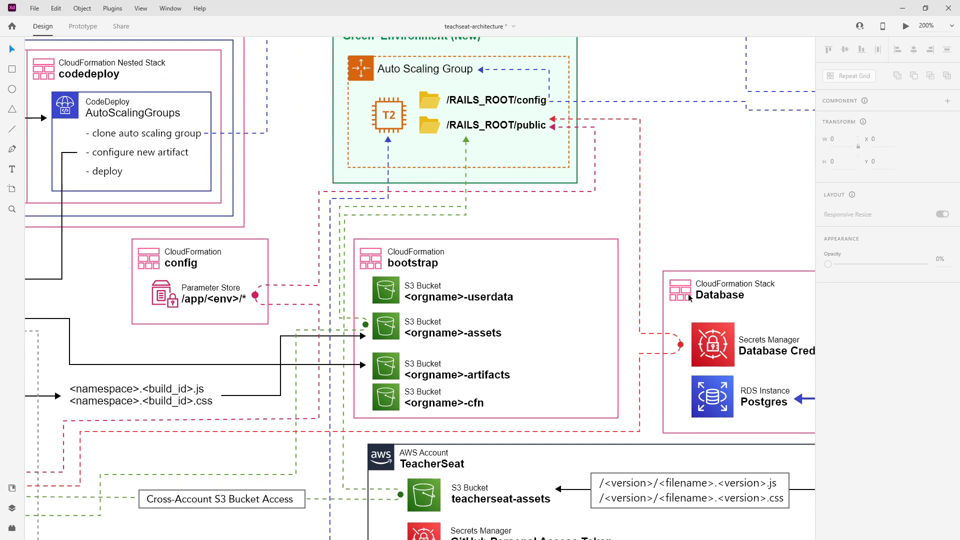
{"action": "left_click_drag", "start_coordinate": [356, 217], "coordinate": [442, 204]}
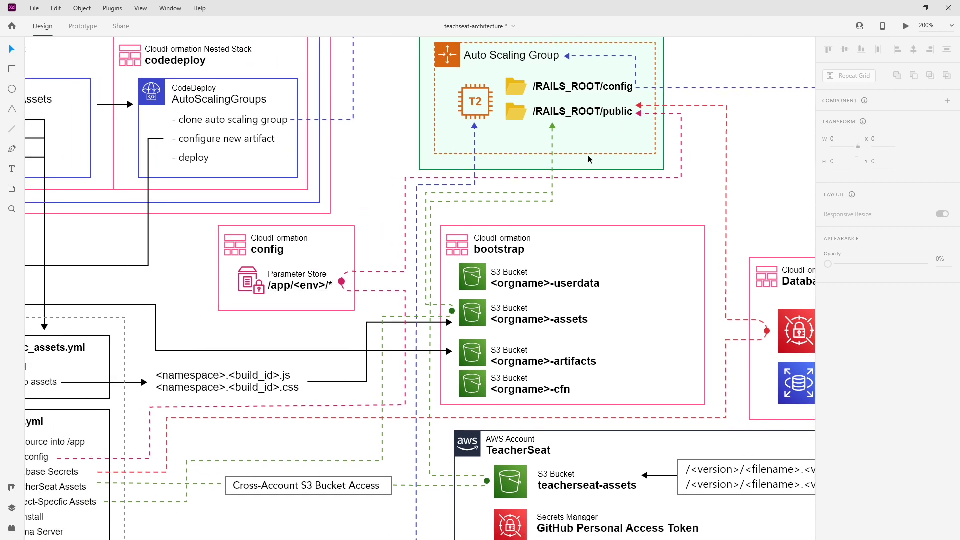
{"action": "left_click_drag", "start_coordinate": [642, 180], "coordinate": [591, 171]}
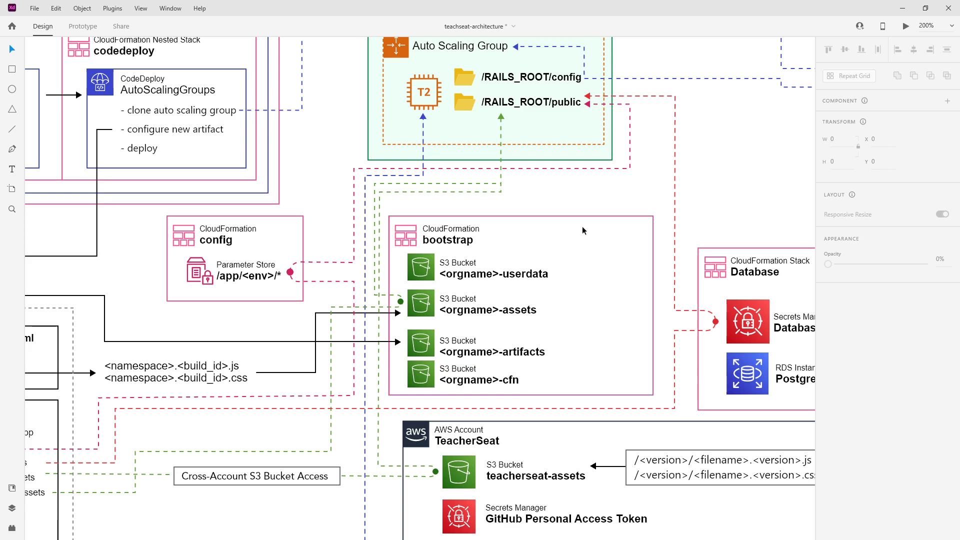
{"action": "left_click_drag", "start_coordinate": [297, 175], "coordinate": [675, 270]}
{"action": "left_click_drag", "start_coordinate": [339, 227], "coordinate": [570, 227]}
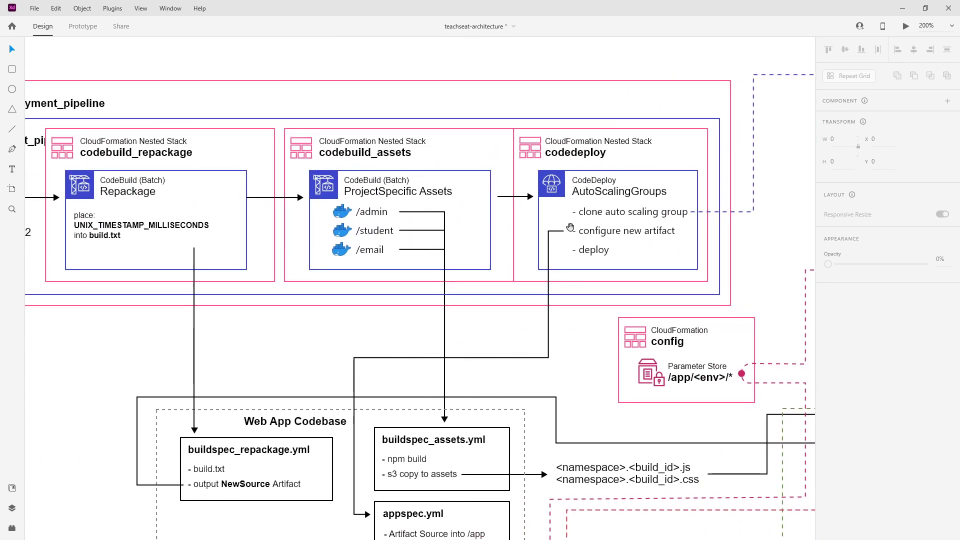
{"action": "left_click_drag", "start_coordinate": [467, 208], "coordinate": [671, 210]}
{"action": "left_click_drag", "start_coordinate": [530, 180], "coordinate": [492, 180]}
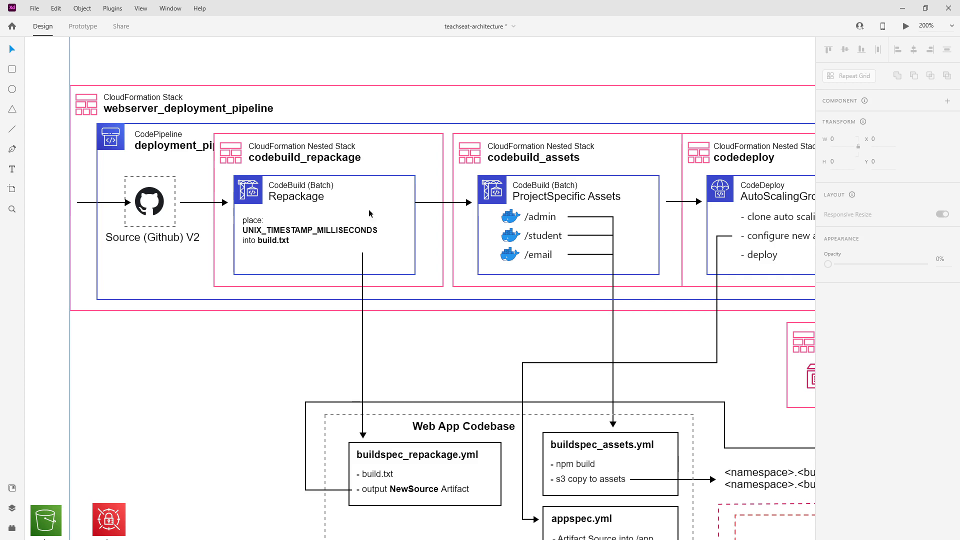
{"action": "scroll", "coordinate": [368, 209], "scroll_direction": "right", "scroll_amount": 5}
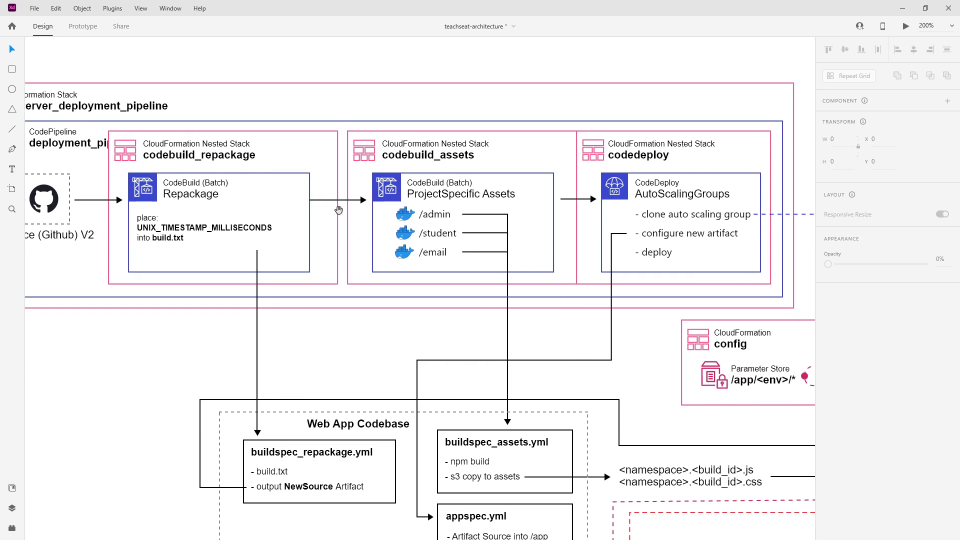
{"action": "scroll", "coordinate": [451, 214], "scroll_direction": "right", "scroll_amount": 8}
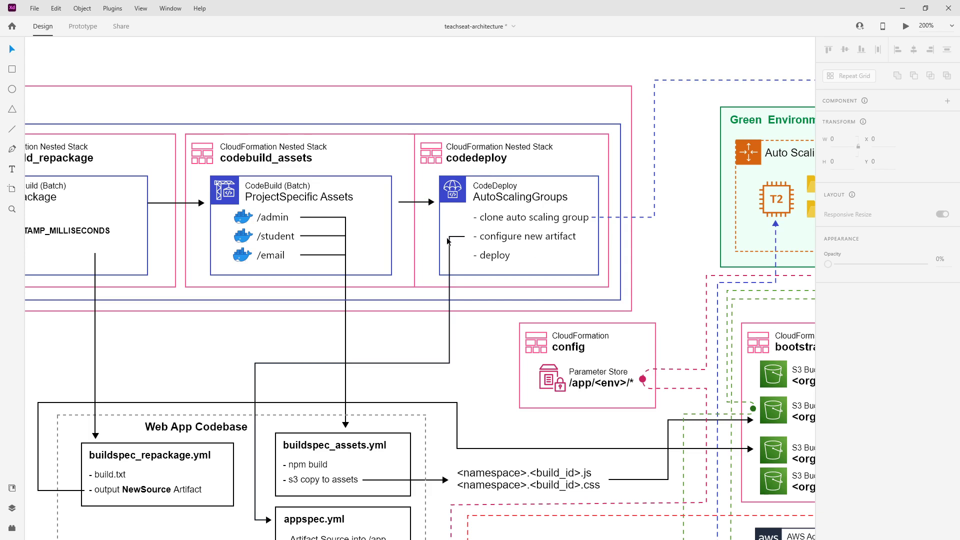
- Pan from the Green Environment to the webserver stack's Blue Environment, ALB and Record Set
{"action": "left_click_drag", "start_coordinate": [564, 209], "coordinate": [251, 190]}
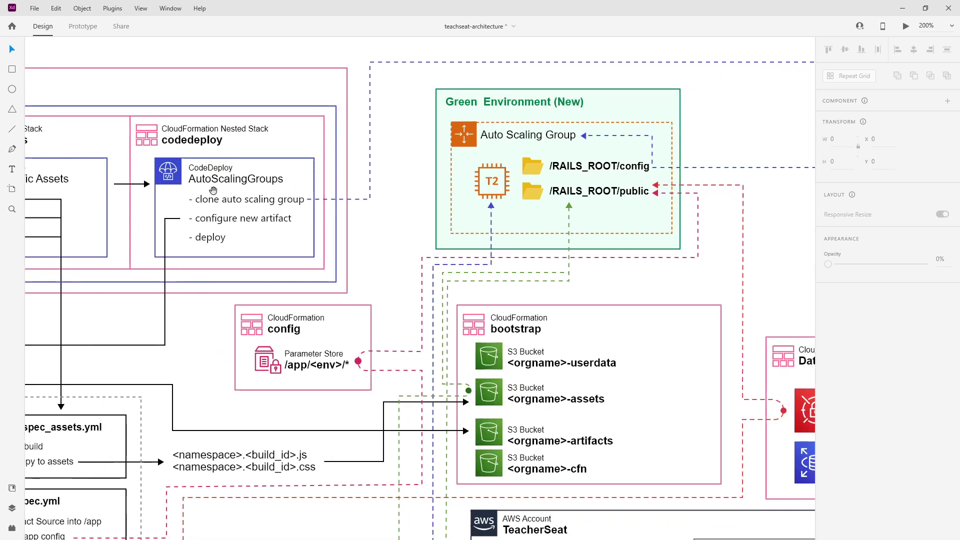
{"action": "scroll", "coordinate": [350, 140], "scroll_direction": "right", "scroll_amount": 8}
{"action": "scroll", "coordinate": [350, 140], "scroll_direction": "up", "scroll_amount": 2}
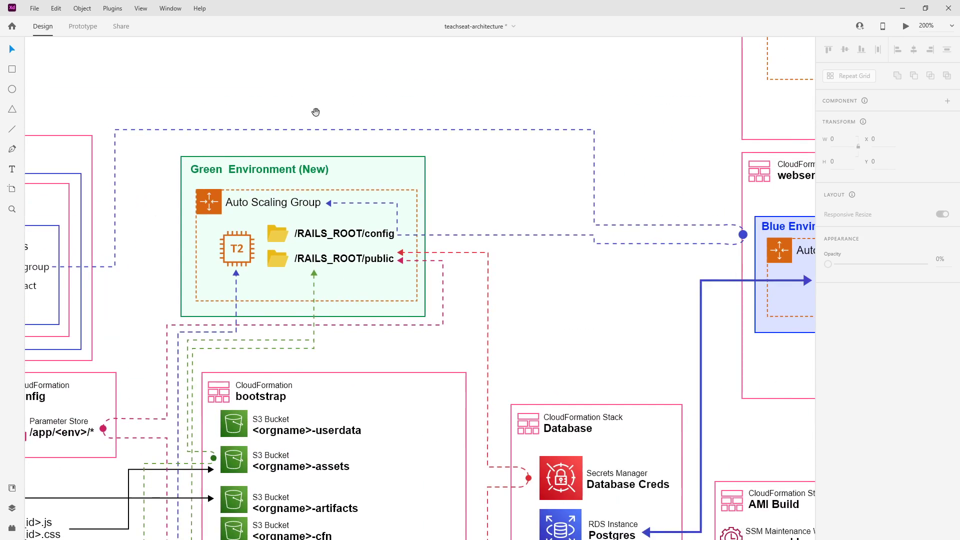
{"action": "left_click_drag", "start_coordinate": [604, 161], "coordinate": [575, 197]}
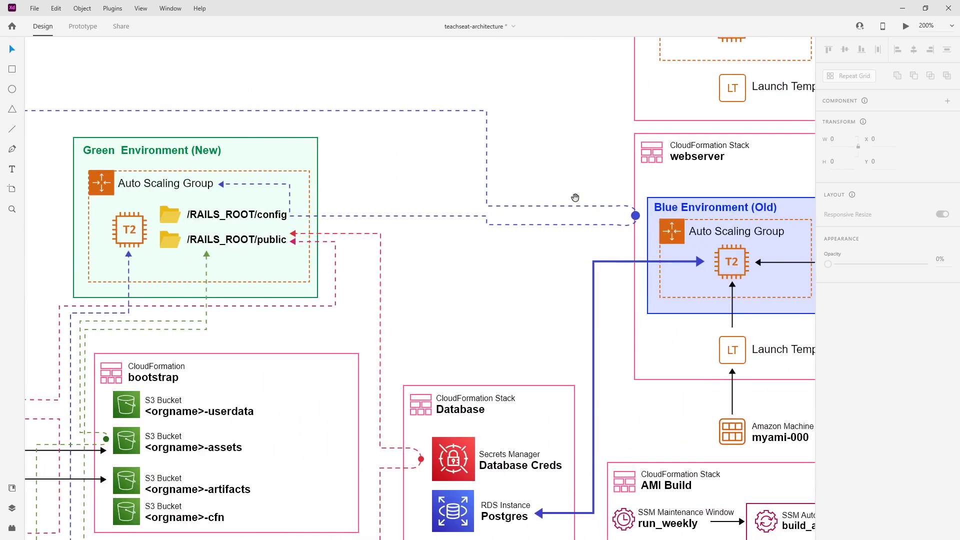
{"action": "left_click_drag", "start_coordinate": [459, 211], "coordinate": [372, 184]}
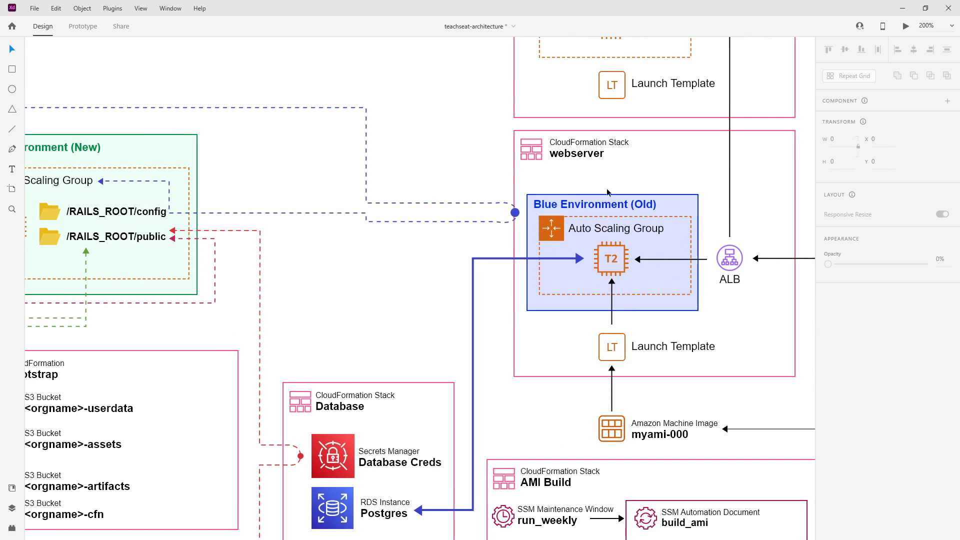
{"action": "left_click_drag", "start_coordinate": [390, 200], "coordinate": [523, 181]}
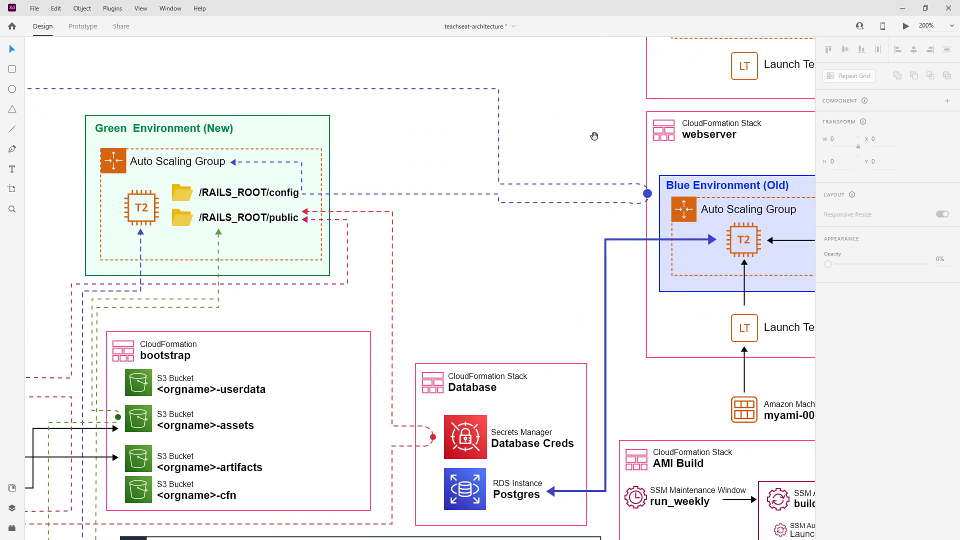
{"action": "left_click_drag", "start_coordinate": [594, 136], "coordinate": [400, 144]}
{"action": "left_click_drag", "start_coordinate": [356, 122], "coordinate": [543, 139]}
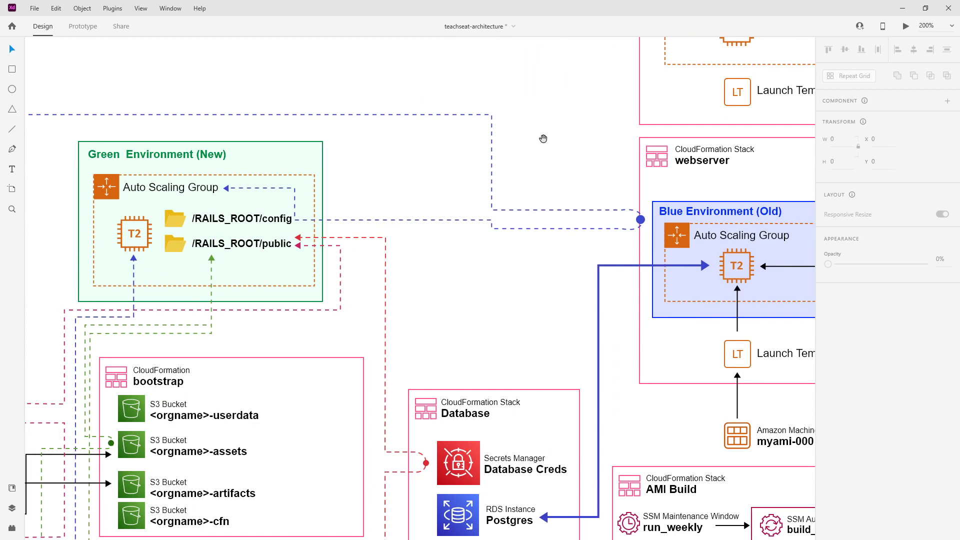
{"action": "left_click_drag", "start_coordinate": [384, 161], "coordinate": [434, 157]}
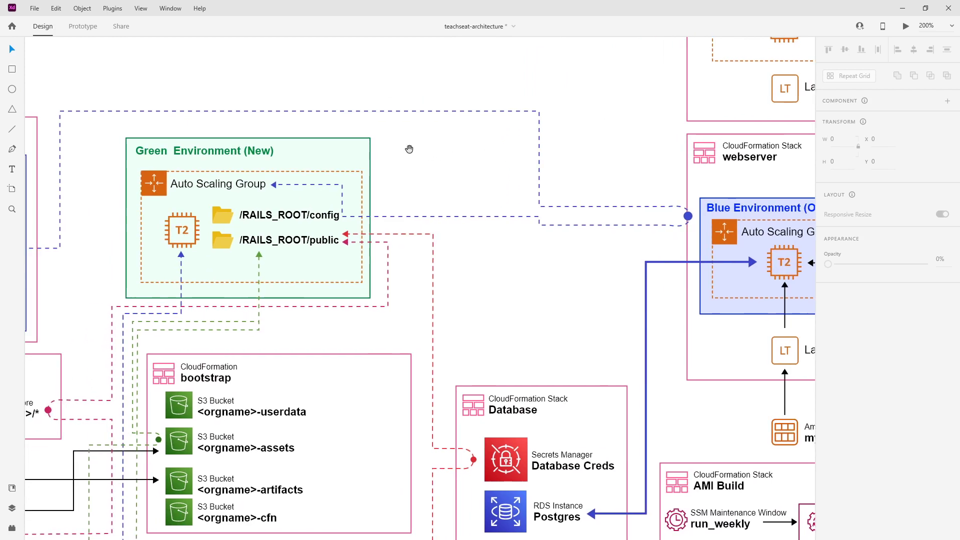
{"action": "left_click_drag", "start_coordinate": [638, 213], "coordinate": [370, 174]}
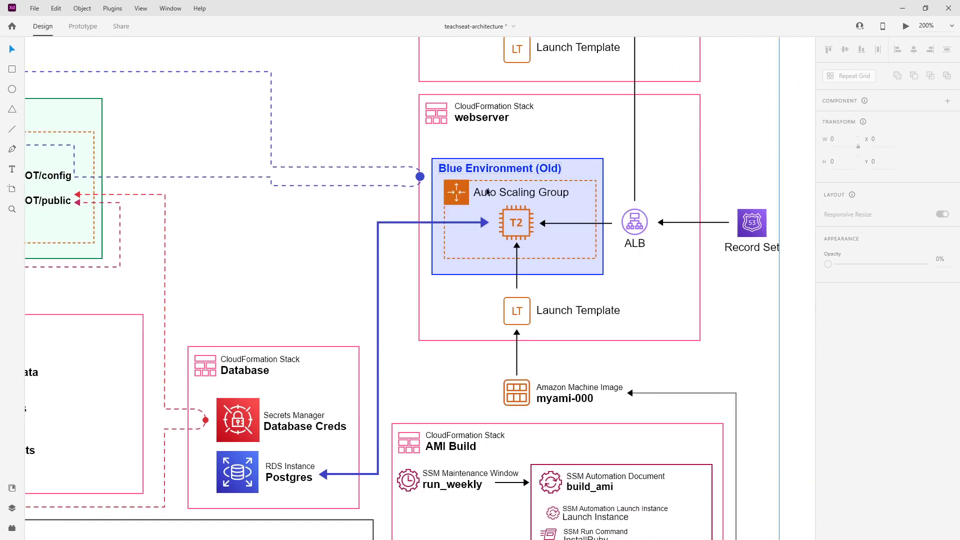
{"action": "left_click_drag", "start_coordinate": [660, 133], "coordinate": [568, 163]}
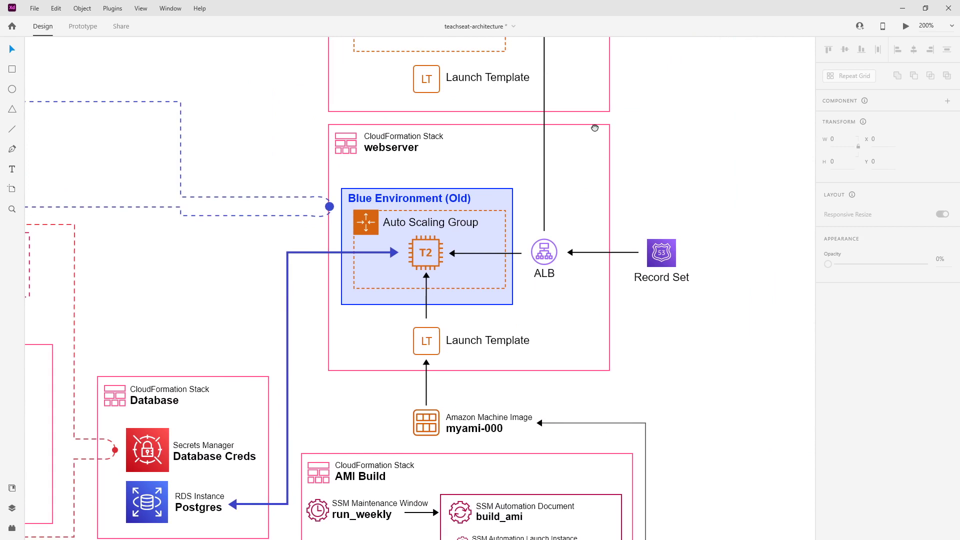
{"action": "left_click_drag", "start_coordinate": [594, 128], "coordinate": [616, 159]}
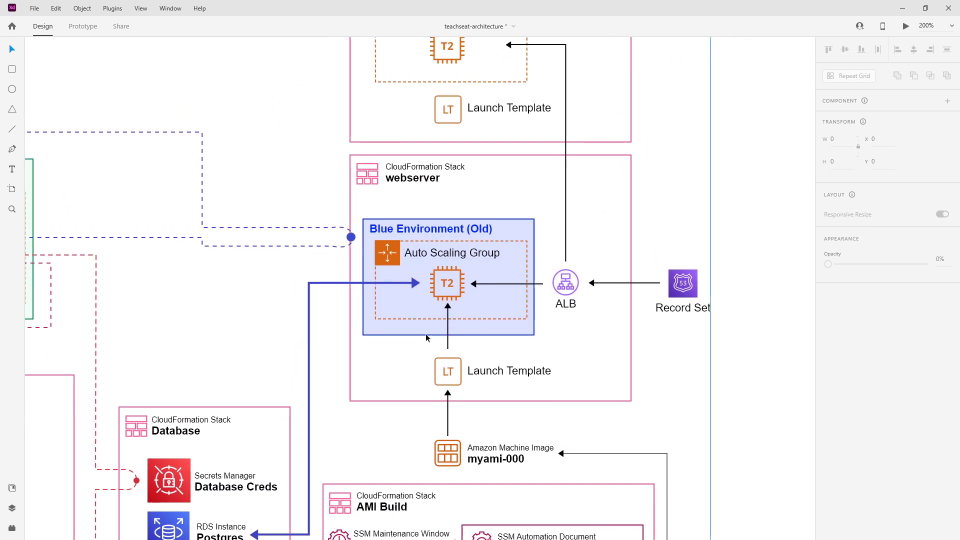
- Scroll the canvas to reveal the webserver_extend stack's Auto Scaling Group above webserver
{"action": "scroll", "coordinate": [275, 161], "scroll_direction": "left", "scroll_amount": 7}
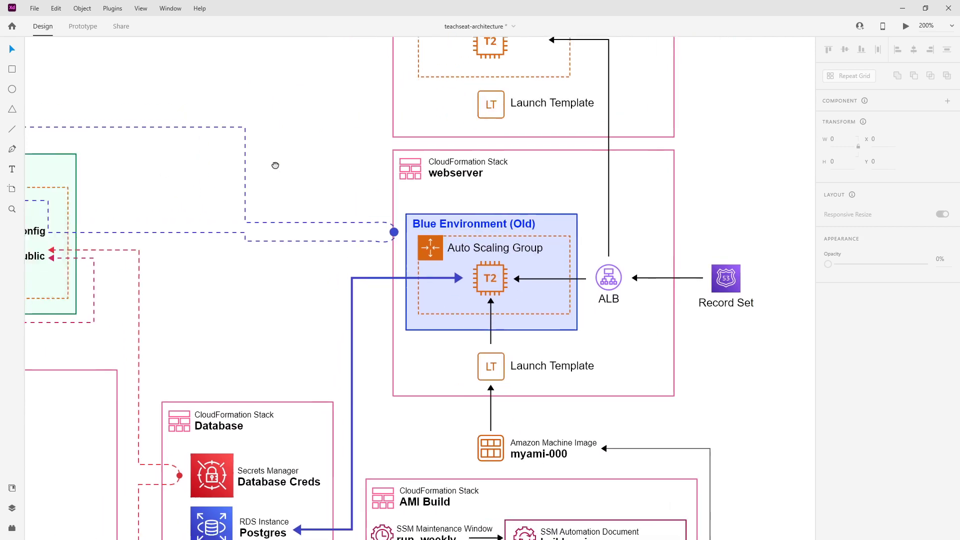
{"action": "scroll", "coordinate": [216, 218], "scroll_direction": "down", "scroll_amount": 1}
{"action": "scroll", "coordinate": [568, 161], "scroll_direction": "right", "scroll_amount": 7}
{"action": "scroll", "coordinate": [569, 161], "scroll_direction": "up", "scroll_amount": 1}
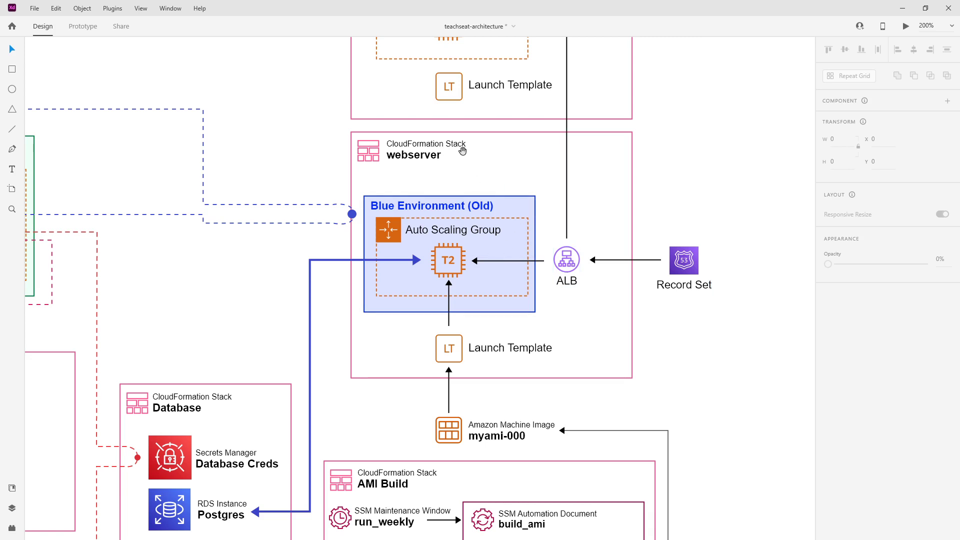
{"action": "scroll", "coordinate": [463, 145], "scroll_direction": "up", "scroll_amount": 3}
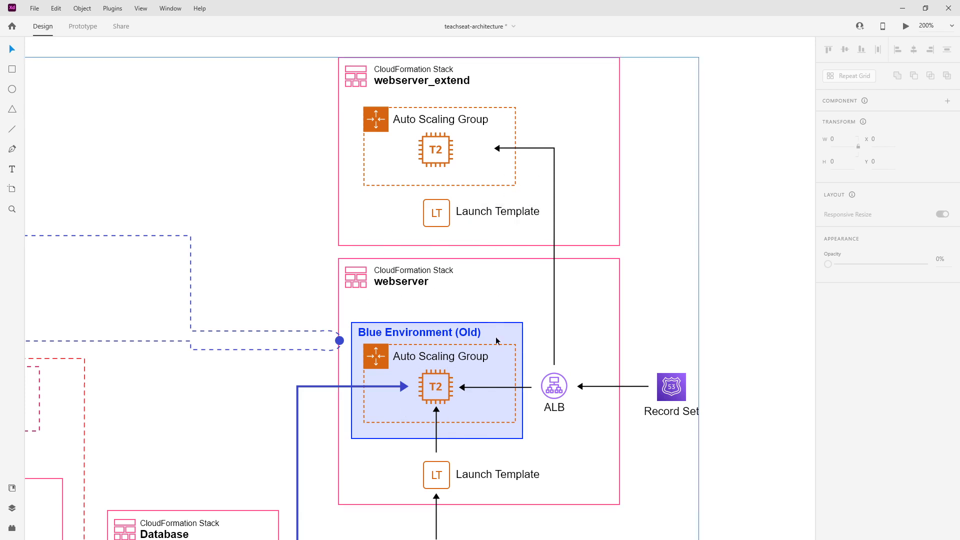
- Pan up to the Database and AMI Build stacks with the run_weekly and build_ami steps
{"action": "left_click_drag", "start_coordinate": [471, 398], "coordinate": [476, 221]}
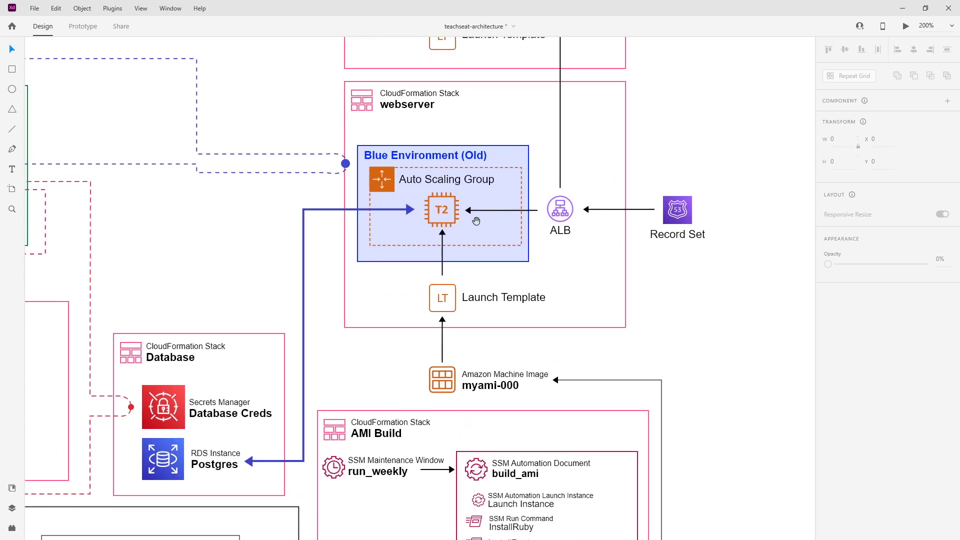
{"action": "left_click_drag", "start_coordinate": [507, 324], "coordinate": [513, 303]}
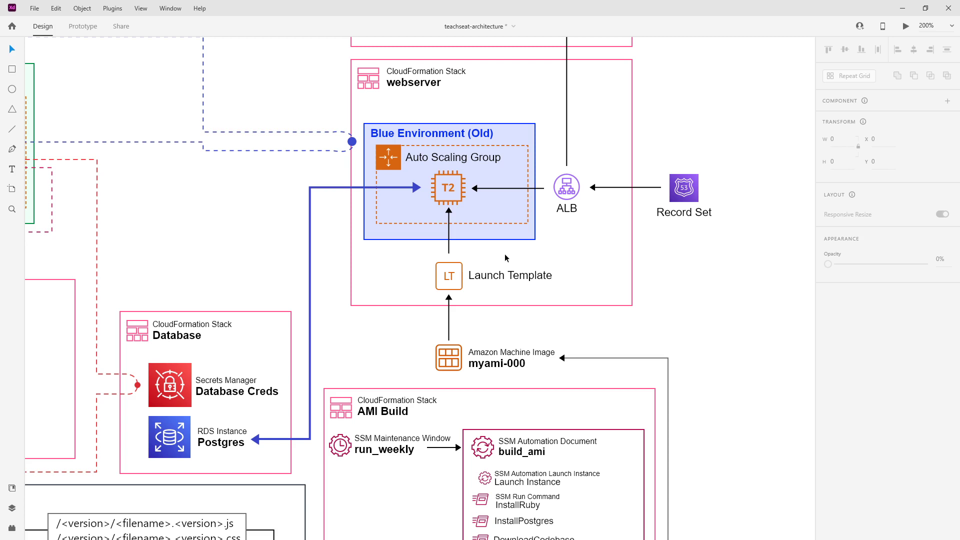
{"action": "scroll", "coordinate": [375, 280], "scroll_direction": "down", "scroll_amount": 5}
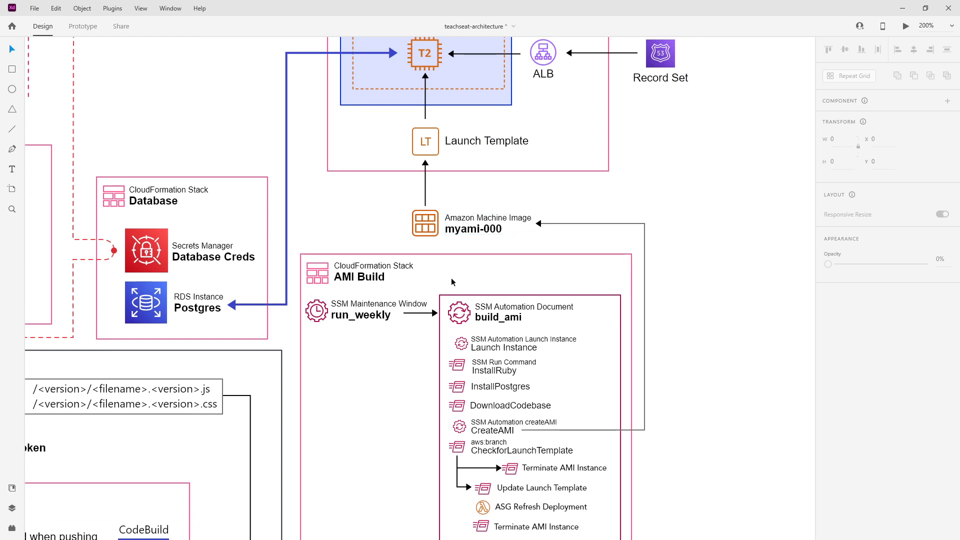
- Scroll down to show build_ami's steps through Terminate AMI Instance and the myami-000 link
{"action": "scroll", "coordinate": [450, 210], "scroll_direction": "down", "scroll_amount": 3}
{"action": "scroll", "coordinate": [451, 210], "scroll_direction": "right", "scroll_amount": 1}
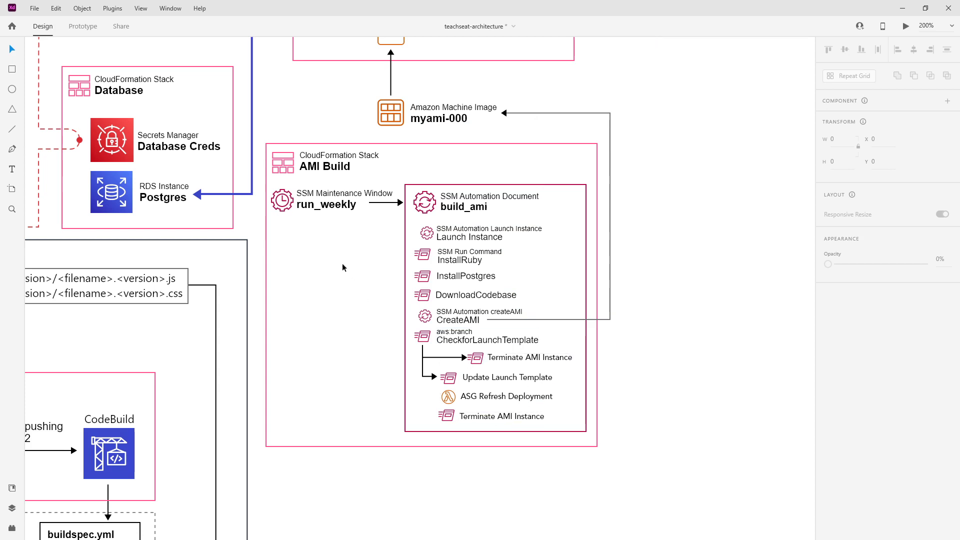
{"action": "scroll", "coordinate": [377, 261], "scroll_direction": "left", "scroll_amount": 5}
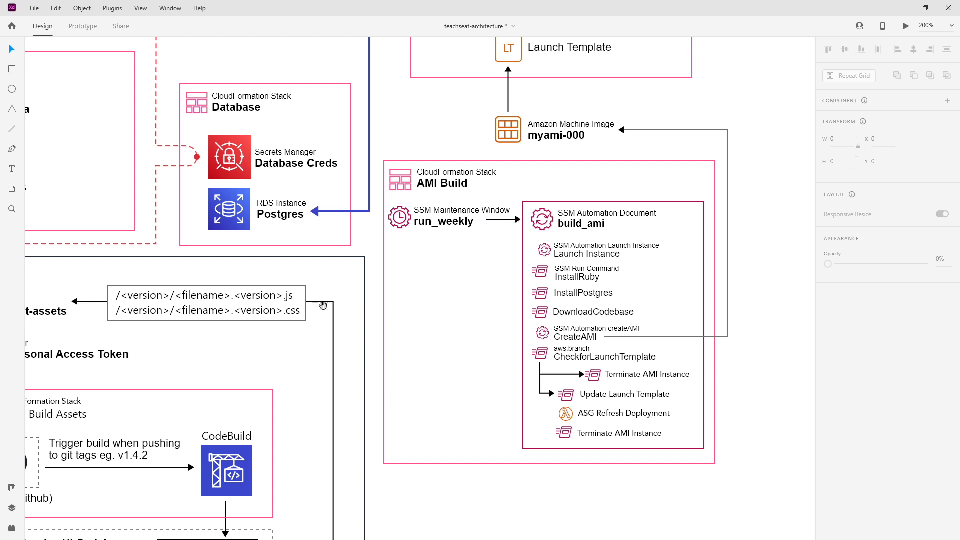
- Zoom out to 150% and pan to show the Green, Blue, bootstrap, Database and AMI Build stacks
{"action": "scroll", "coordinate": [518, 221], "scroll_direction": "left", "scroll_amount": 10}
{"action": "scroll", "coordinate": [518, 221], "scroll_direction": "down", "scroll_amount": 3}
{"action": "scroll", "coordinate": [578, 205], "scroll_direction": "up", "scroll_amount": 3}
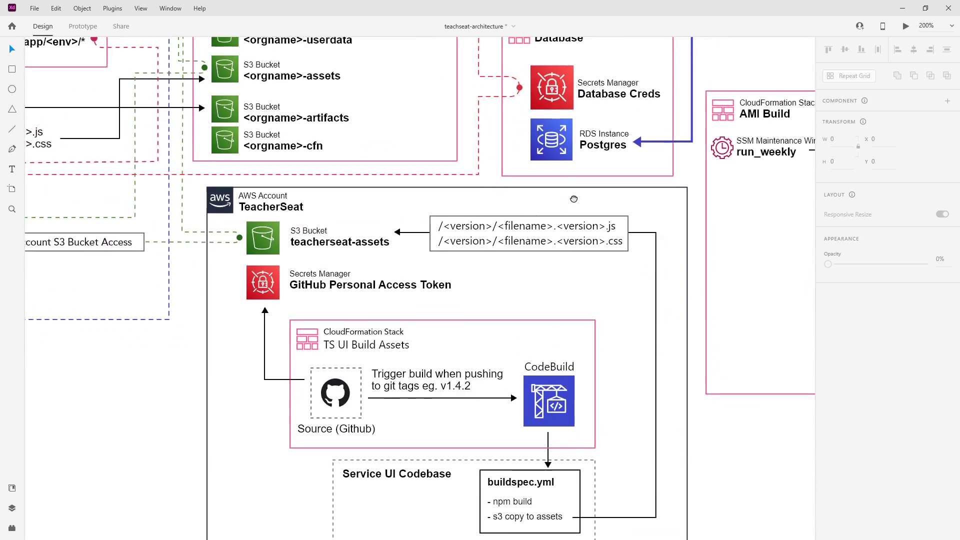
{"action": "scroll", "coordinate": [445, 196], "scroll_direction": "down", "scroll_amount": 1}
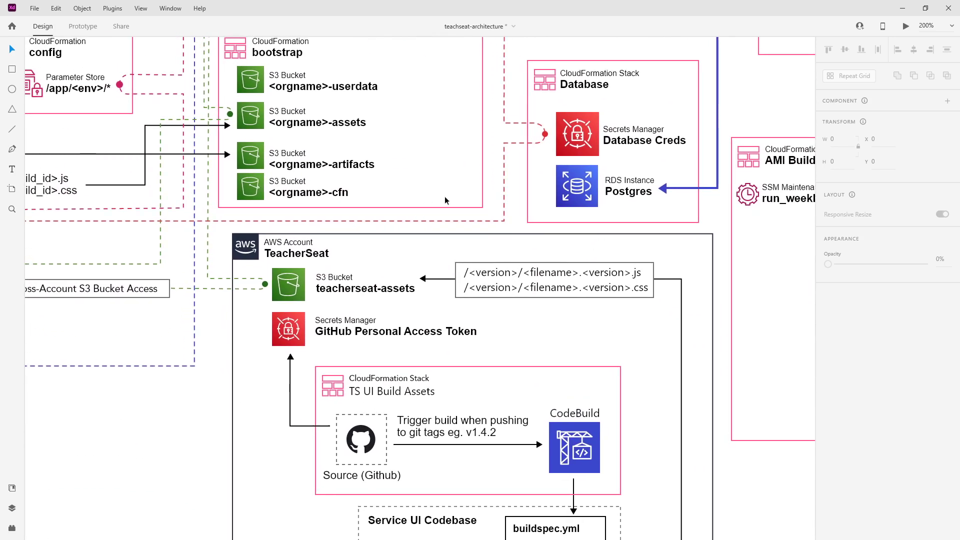
{"action": "scroll", "coordinate": [476, 190], "scroll_direction": "down", "scroll_amount": 1}
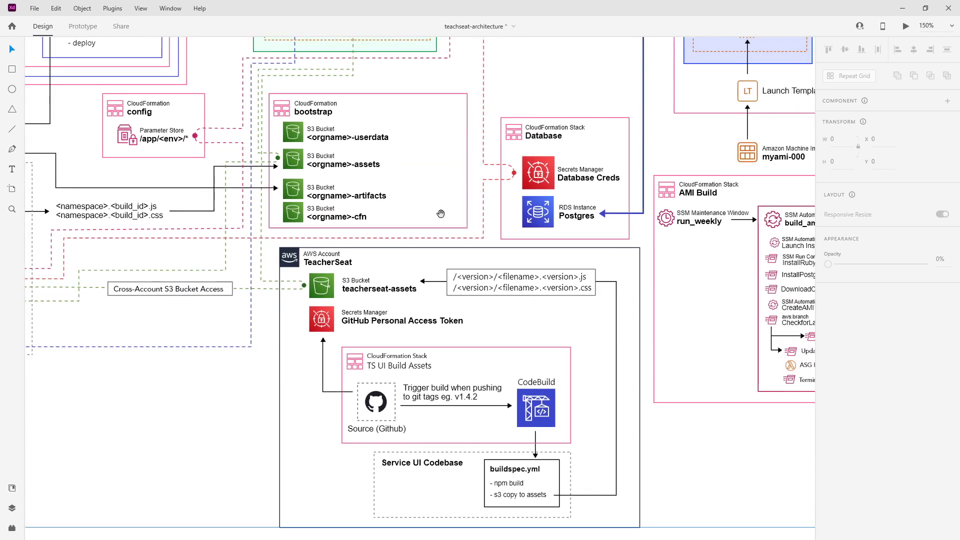
{"action": "scroll", "coordinate": [440, 210], "scroll_direction": "left", "scroll_amount": 10}
{"action": "scroll", "coordinate": [440, 210], "scroll_direction": "up", "scroll_amount": 3}
{"action": "scroll", "coordinate": [405, 312], "scroll_direction": "right", "scroll_amount": 16}
{"action": "scroll", "coordinate": [404, 312], "scroll_direction": "up", "scroll_amount": 6}
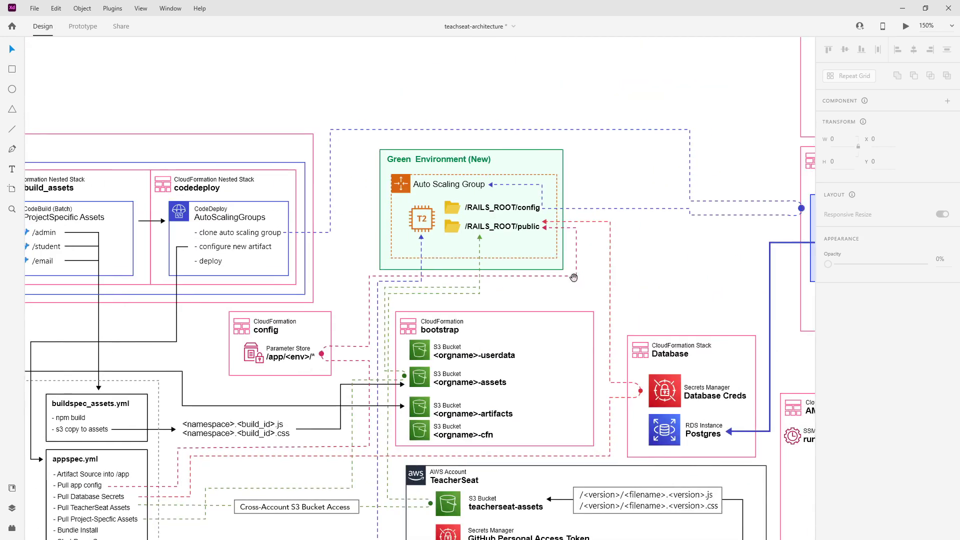
{"action": "scroll", "coordinate": [510, 275], "scroll_direction": "down", "scroll_amount": 4}
{"action": "scroll", "coordinate": [355, 258], "scroll_direction": "up", "scroll_amount": 2}
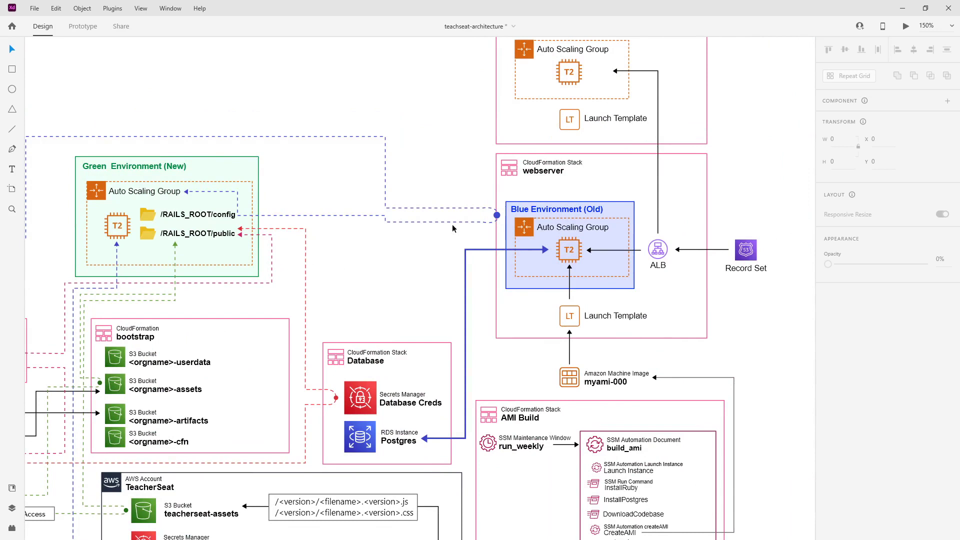